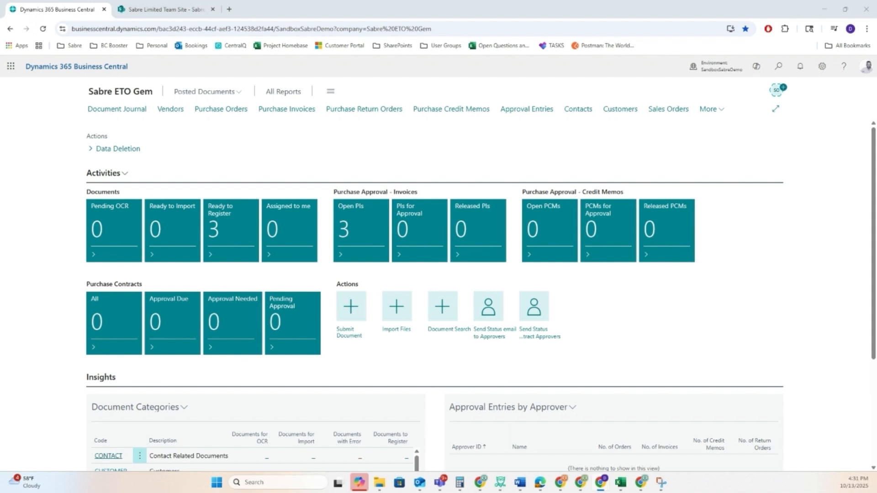
Step: Search for "sabre order" and open the Sabre Order Types page
{"action": "left_click", "coordinate": [778, 67]}
{"action": "type", "text": "sabre order"}
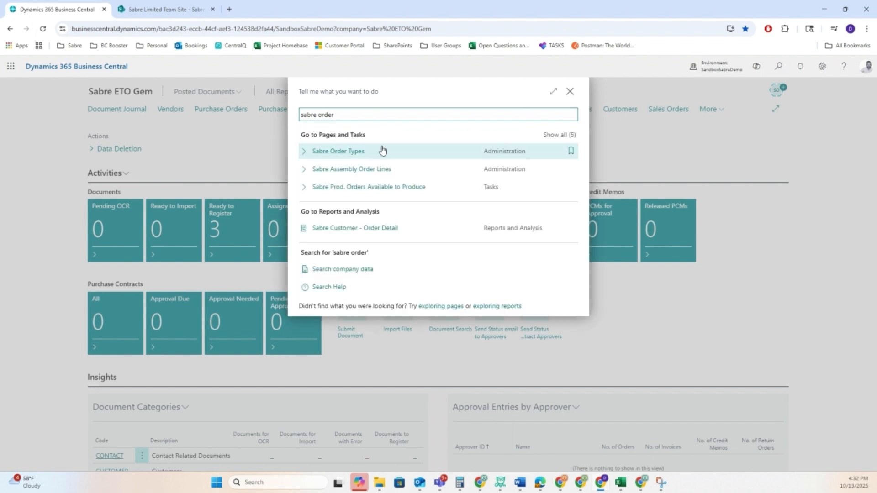
{"action": "left_click", "coordinate": [356, 152]}
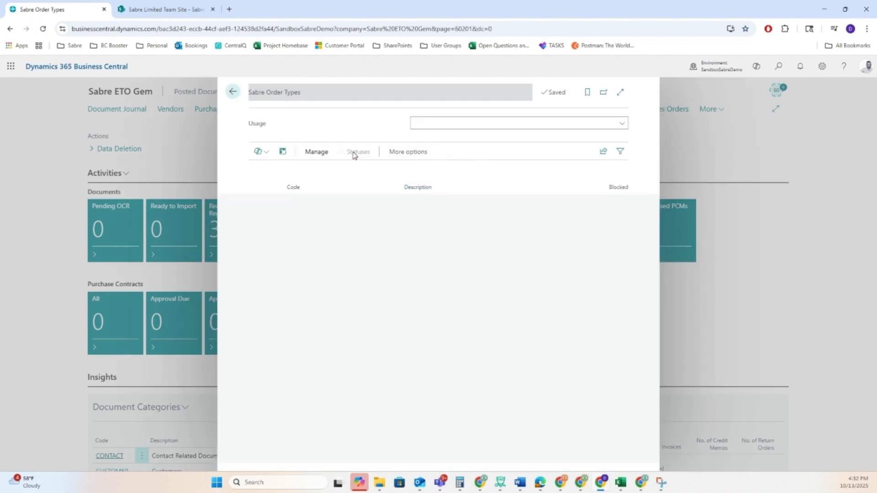
Step: Add a Sales order type with code STANDARD and description "Standard Status Flow"
{"action": "left_click", "coordinate": [324, 200]}
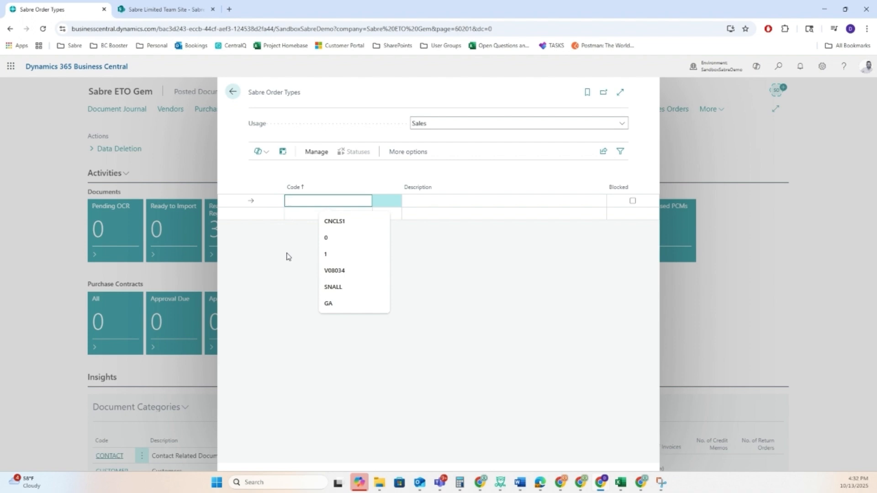
{"action": "type", "text": "Standard"}
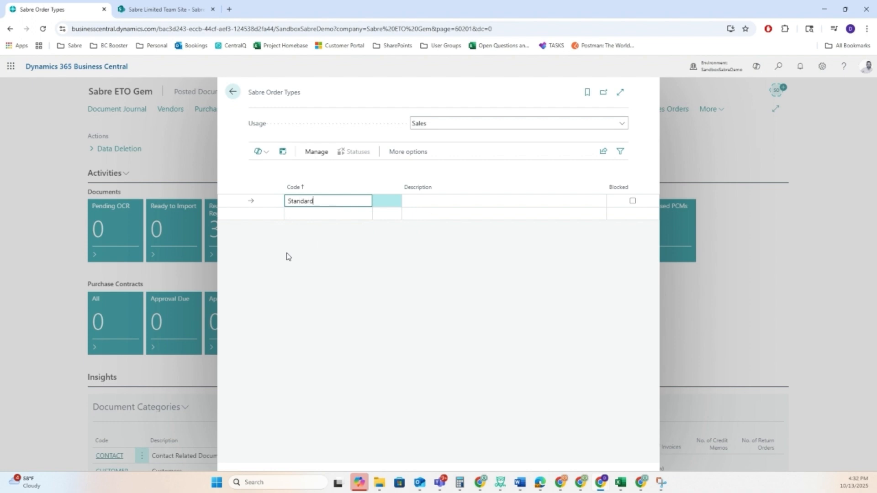
{"action": "key", "text": "Tab"}
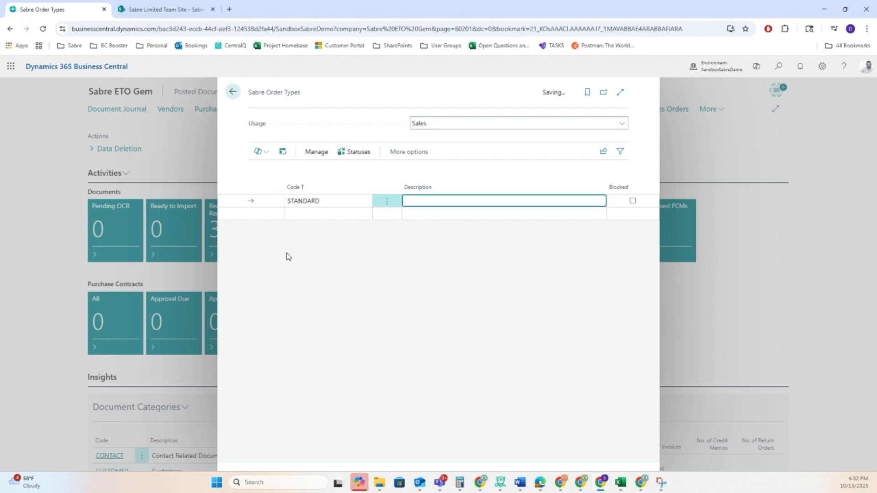
{"action": "type", "text": "Standard Startus Flow"}
{"action": "left_click", "coordinate": [249, 201]}
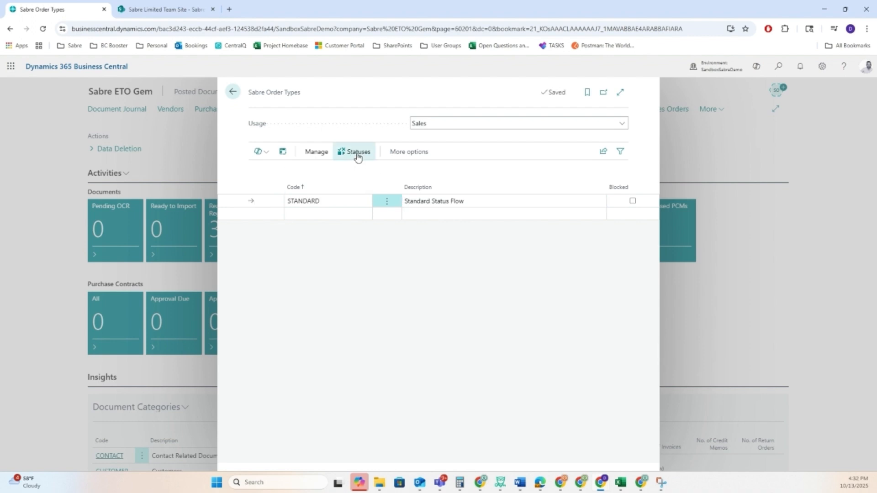
Step: Create a status for the STANDARD order type with code DESIGN, description "Design Phase" and sequence 10
{"action": "left_click", "coordinate": [357, 154]}
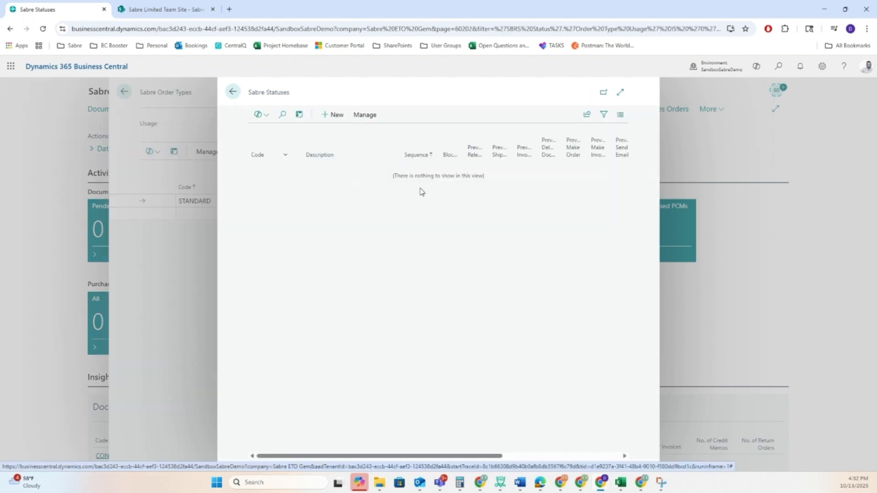
{"action": "left_click", "coordinate": [336, 117]}
{"action": "left_click", "coordinate": [361, 171]}
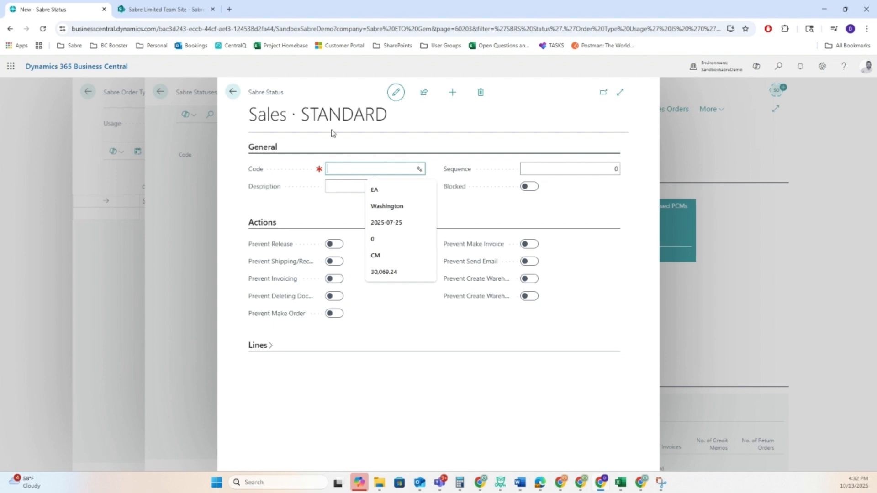
{"action": "type", "text": "Design"}
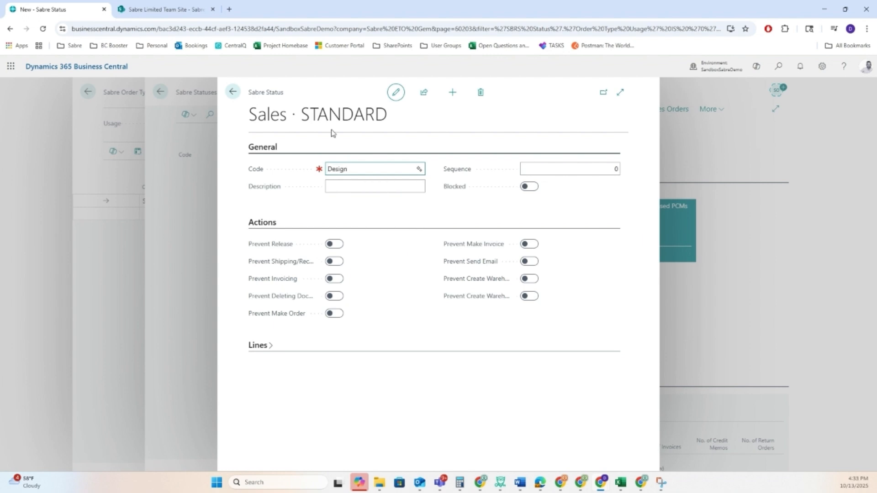
{"action": "key", "text": "Tab"}
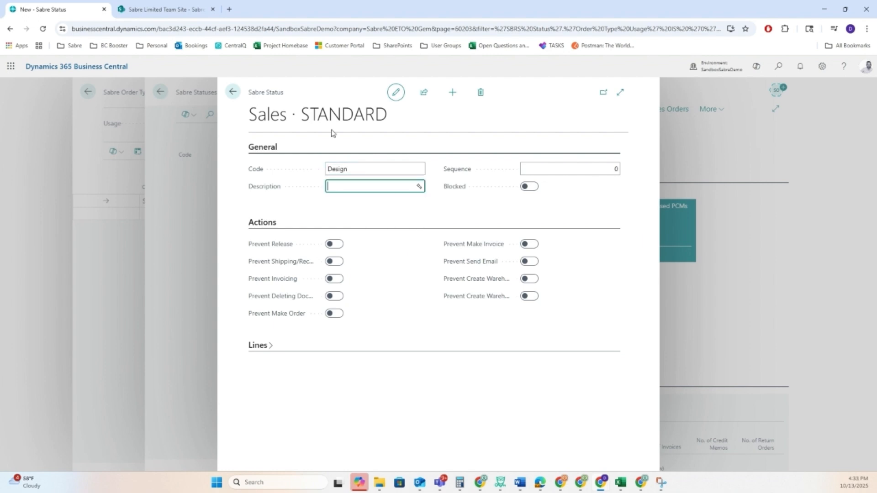
{"action": "type", "text": "Design Phase"}
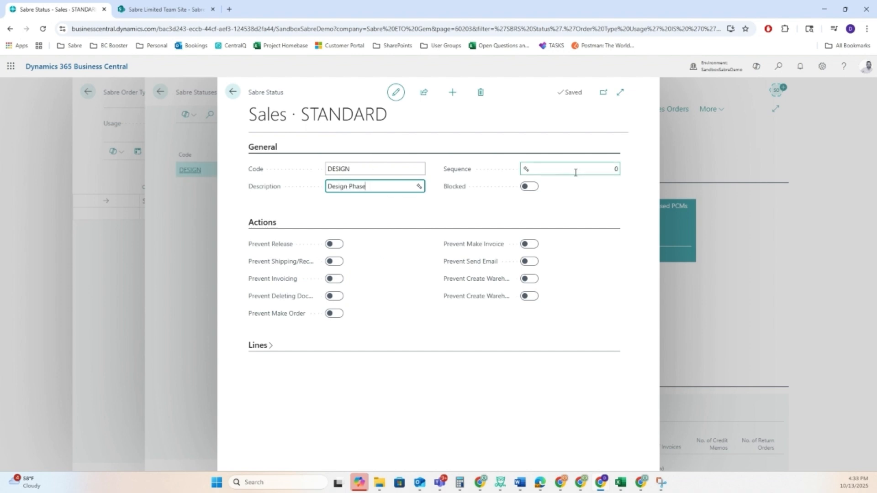
{"action": "key", "text": "Tab"}
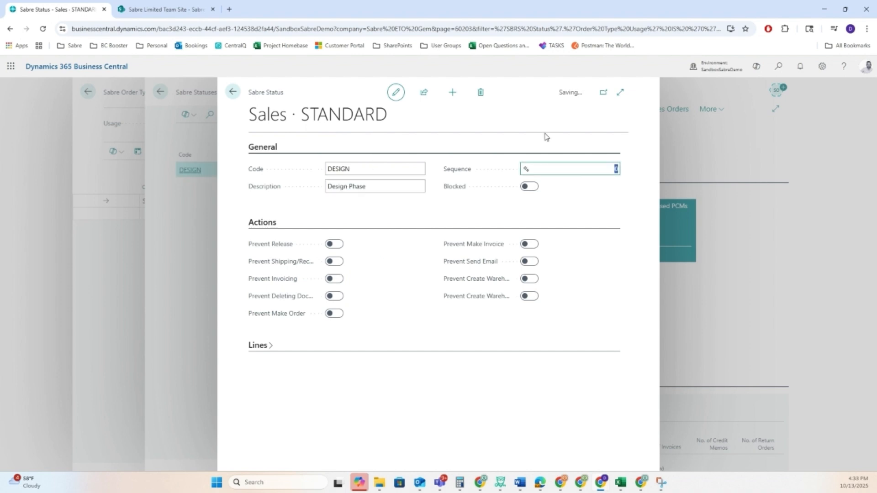
{"action": "type", "text": "10"}
{"action": "key", "text": "Tab"}
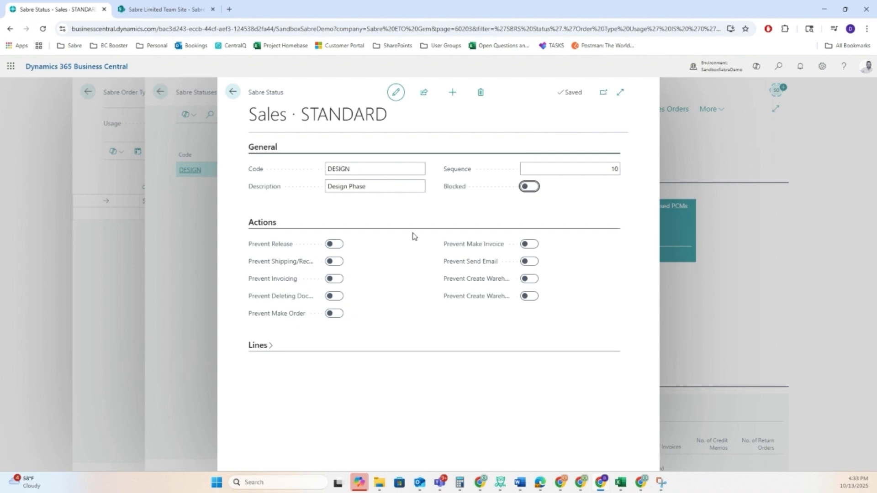
Step: Set the DESIGN status to prevent release, shipping/receiving, invoicing and make order, leaving document deletion allowed
{"action": "left_click", "coordinate": [273, 349]}
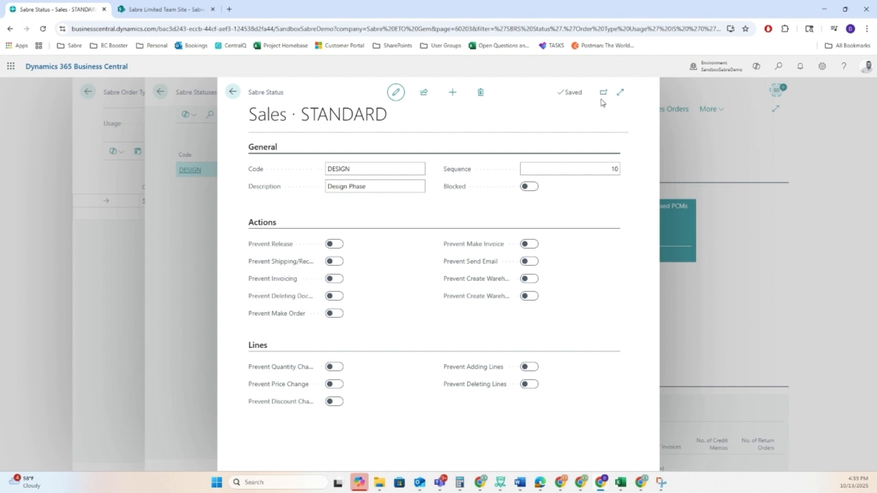
{"action": "left_click", "coordinate": [620, 93]}
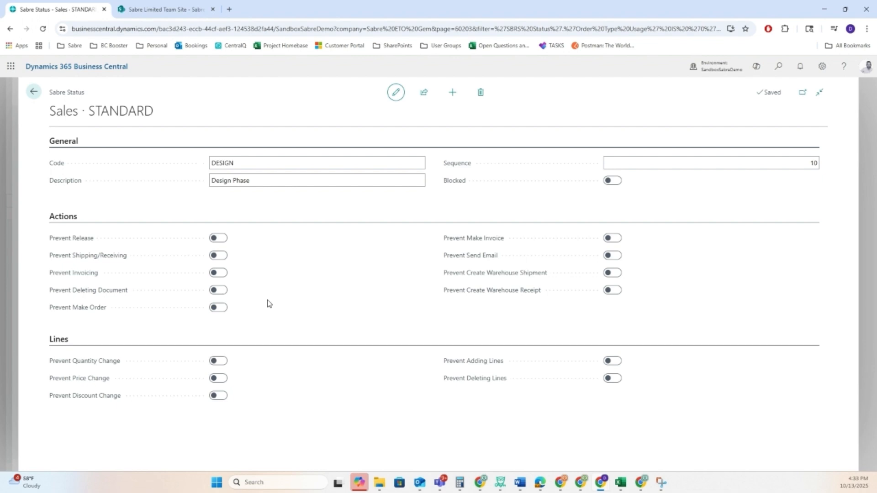
{"action": "left_click", "coordinate": [219, 238]}
{"action": "left_click", "coordinate": [222, 258]}
{"action": "left_click", "coordinate": [222, 310]}
{"action": "left_click", "coordinate": [220, 273]}
{"action": "left_click", "coordinate": [221, 287]}
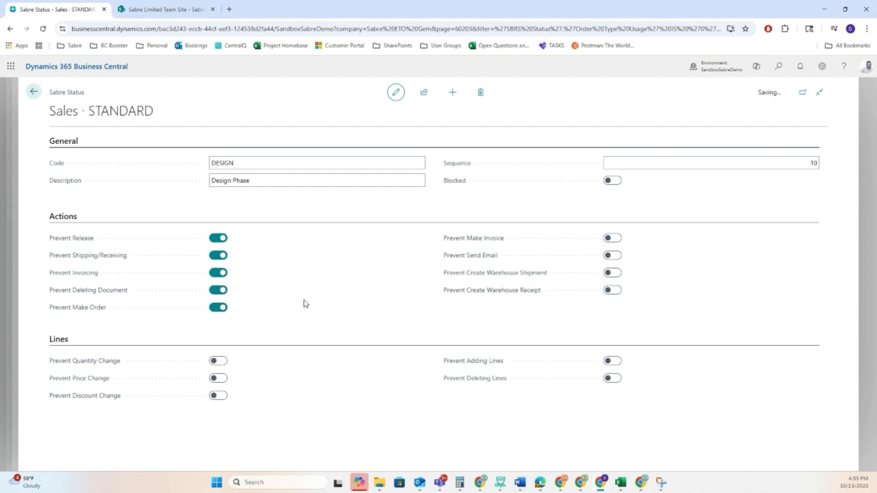
{"action": "left_click", "coordinate": [220, 291]}
Step: Make the DESIGN status also prevent make invoice and the creation of warehouse shipments and receipts, and return to the status list
{"action": "left_click", "coordinate": [606, 239]}
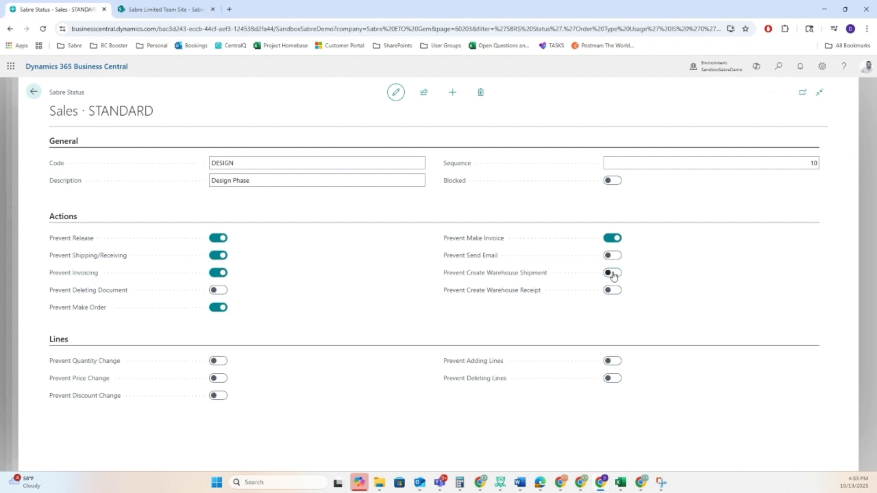
{"action": "left_click", "coordinate": [611, 272]}
{"action": "left_click", "coordinate": [612, 291]}
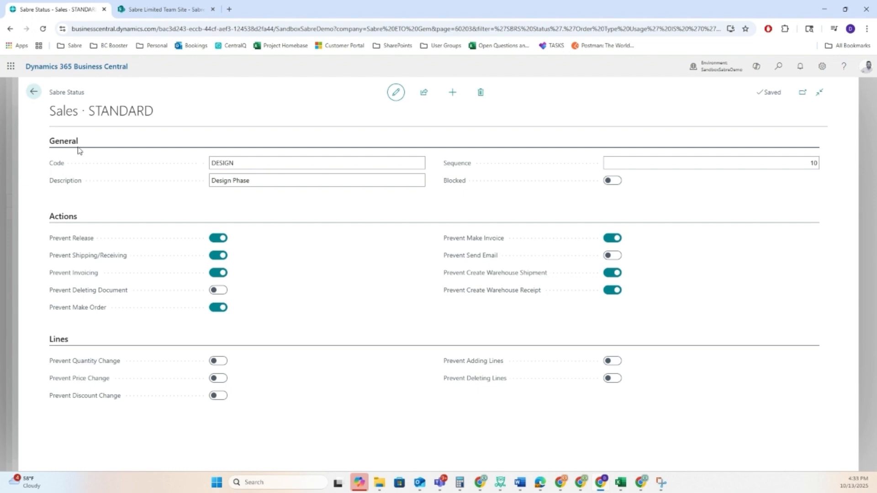
{"action": "left_click", "coordinate": [33, 93]}
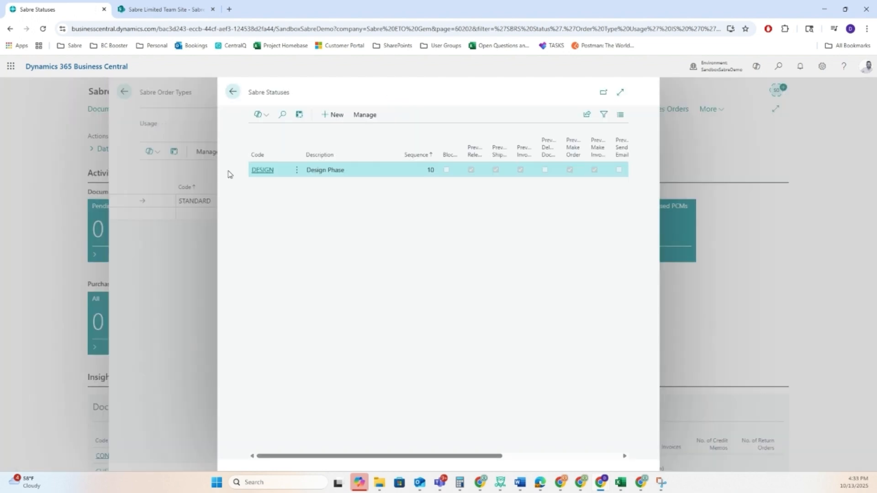
Step: Create another status for the STANDARD order type with the code PRERELEASE
{"action": "left_click", "coordinate": [335, 115]}
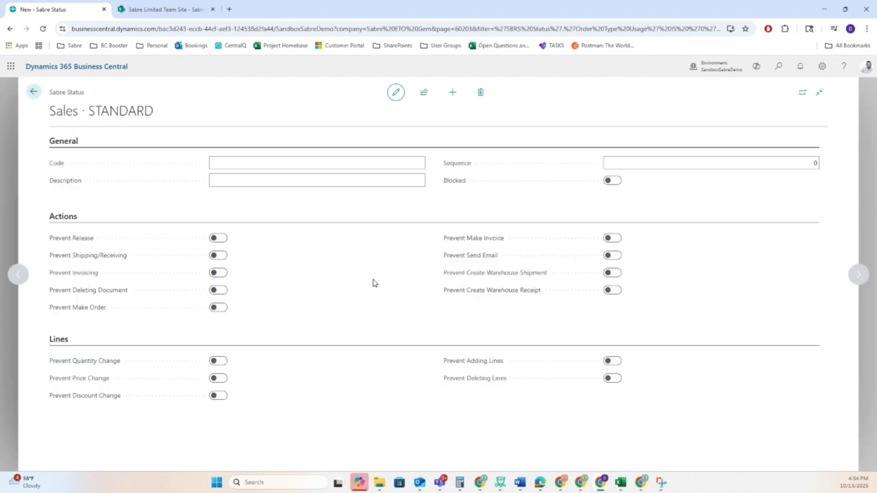
{"action": "type", "text": "Pre"}
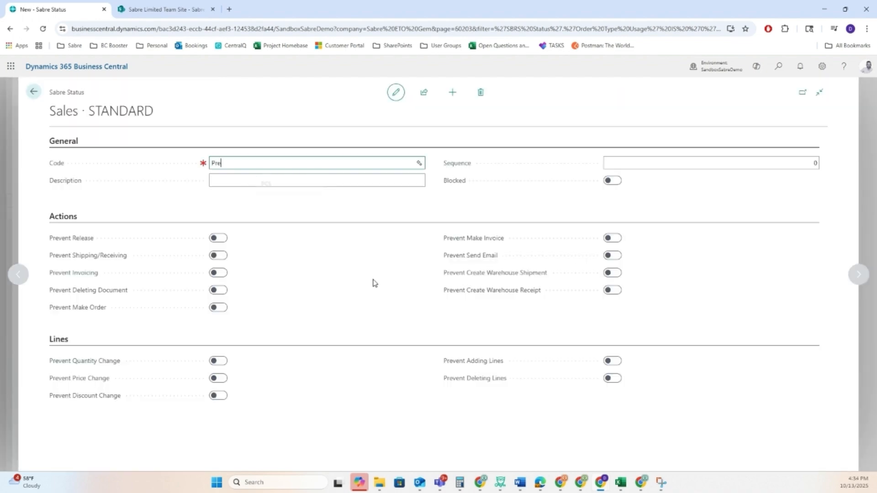
{"action": "type", "text": "-releas"}
{"action": "key", "text": "BackSpace"}
{"action": "key", "text": "BackSpace"}
{"action": "key", "text": "BackSpace"}
{"action": "key", "text": "BackSpace"}
{"action": "key", "text": "BackSpace"}
{"action": "key", "text": "BackSpace"}
{"action": "type", "text": "release"}
{"action": "key", "text": "Tab"}
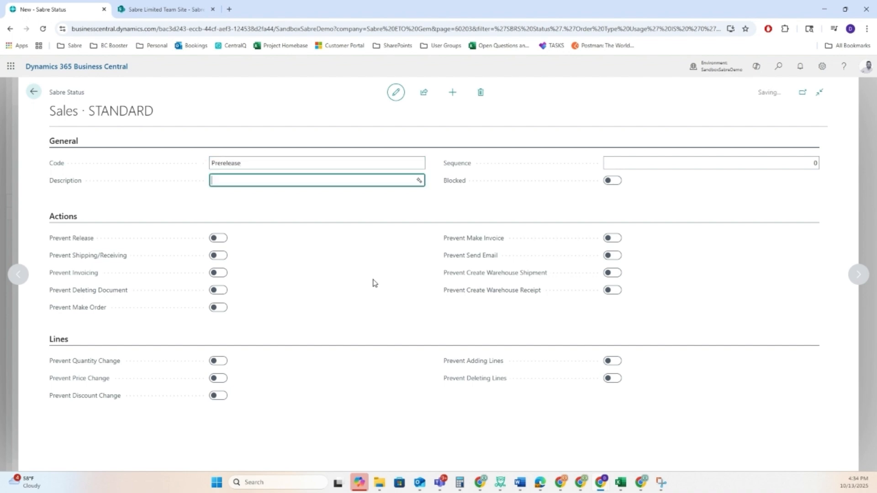
Step: Give the PRERELEASE status the description "Prerelease Phase" and sequence 20
{"action": "type", "text": "Pre"}
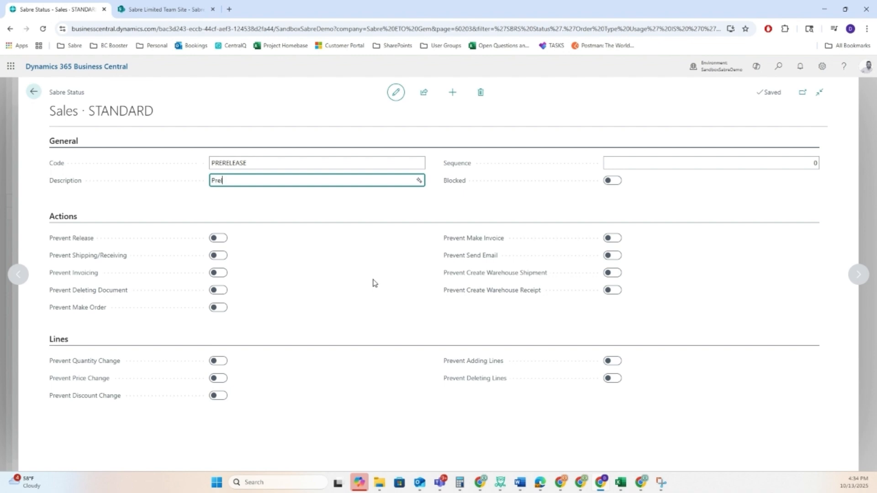
{"action": "type", "text": "release Phase"}
{"action": "key", "text": "Tab"}
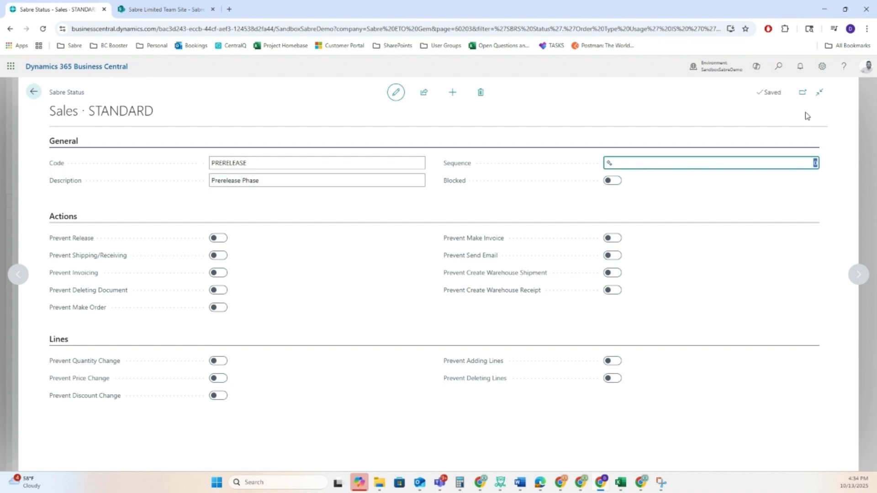
{"action": "type", "text": "20"}
{"action": "key", "text": "Tab"}
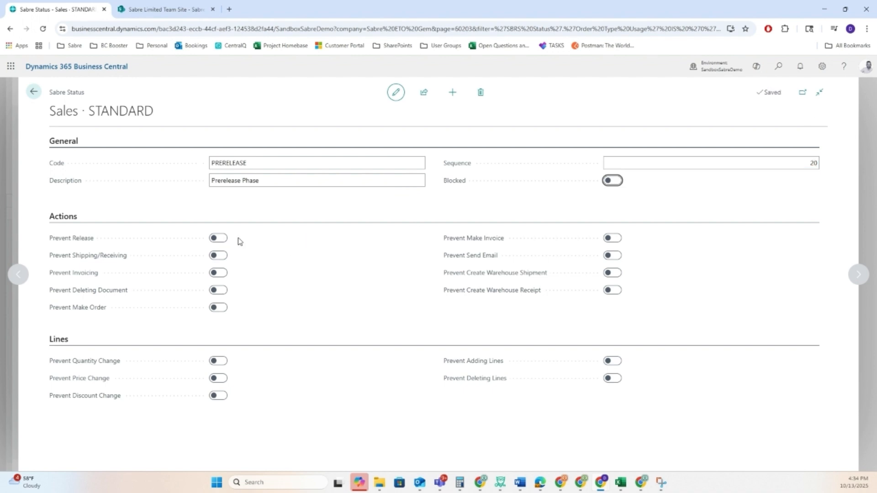
Step: Set the PRERELEASE status to prevent release and shipping/receiving, and return to the status list
{"action": "left_click", "coordinate": [219, 238]}
{"action": "left_click", "coordinate": [218, 254]}
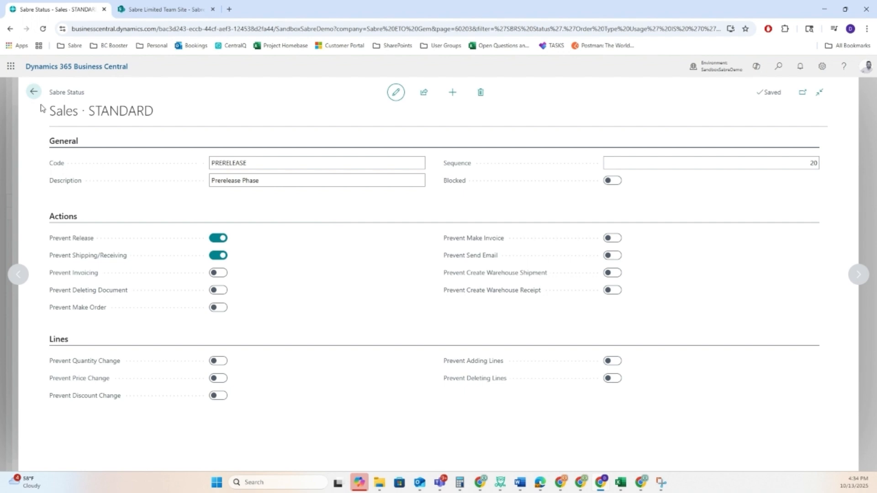
{"action": "left_click", "coordinate": [33, 93]}
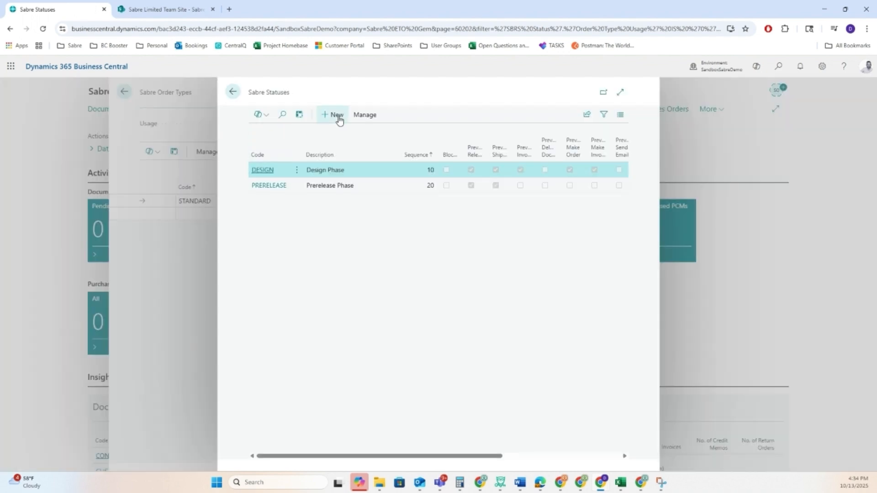
Step: Create a new status with code PRODUCTION and description "Production Work"
{"action": "left_click", "coordinate": [338, 119]}
{"action": "type", "text": "Production"}
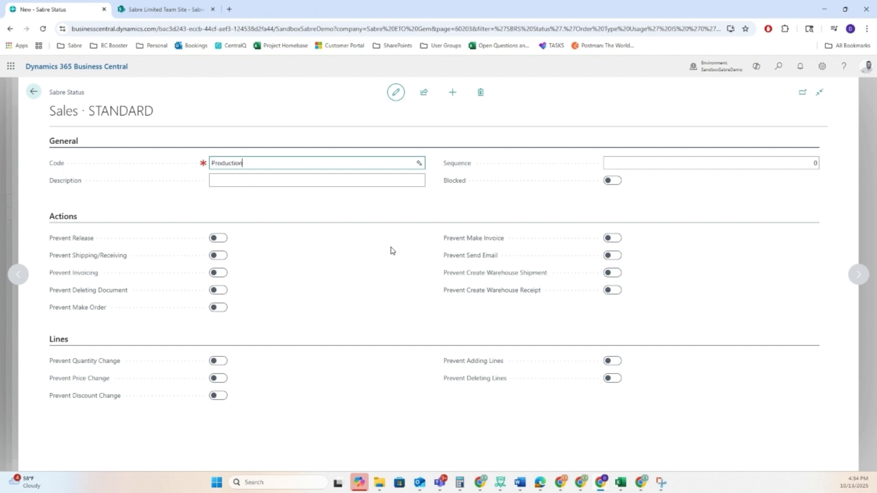
{"action": "key", "text": "Tab"}
{"action": "type", "text": "Po"}
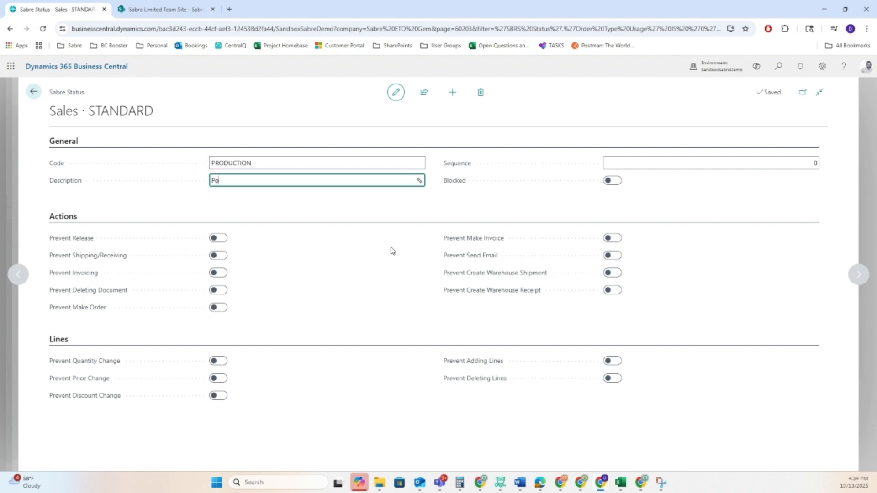
{"action": "type", "text": "rodc"}
{"action": "type", "text": "uction Work"}
Step: Set the PRODUCTION status to prevent shipping/receiving, invoicing and make invoice
{"action": "left_click", "coordinate": [220, 257]}
{"action": "left_click", "coordinate": [220, 273]}
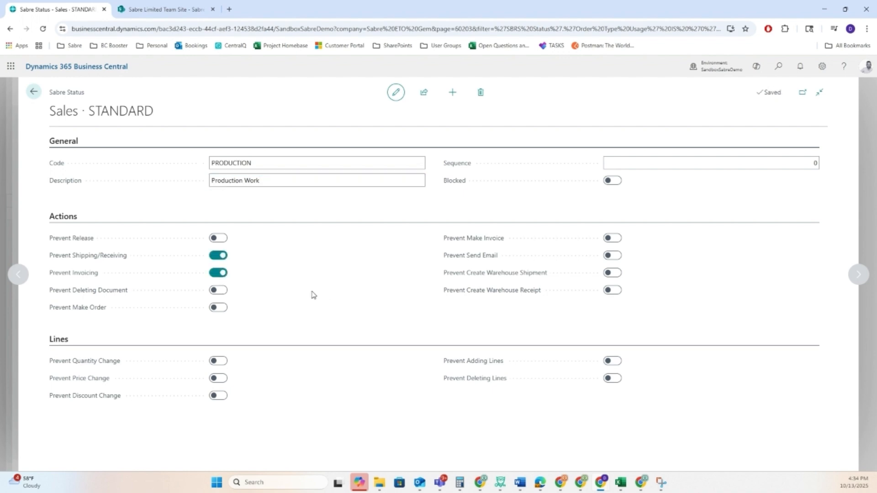
{"action": "left_click", "coordinate": [612, 238]}
Step: Set the PRODUCTION status's sequence to 30 and return to the status list
{"action": "left_click", "coordinate": [700, 160]}
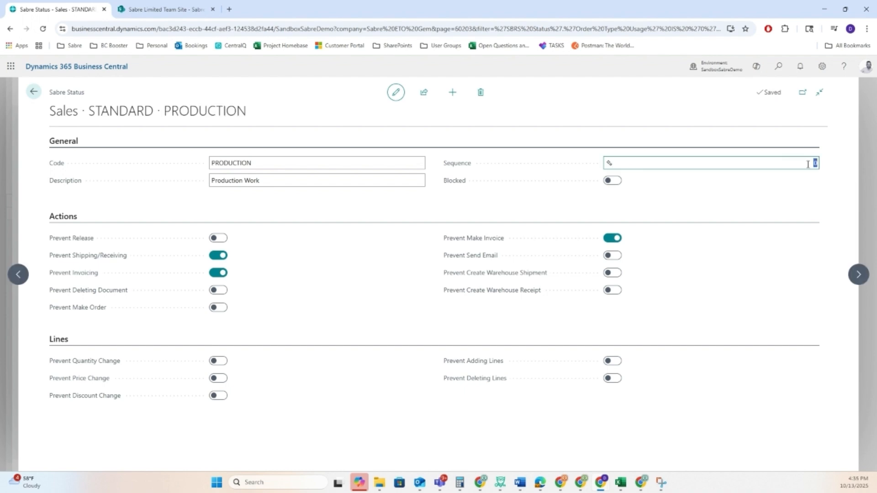
{"action": "type", "text": "3"}
{"action": "key", "text": "Tab"}
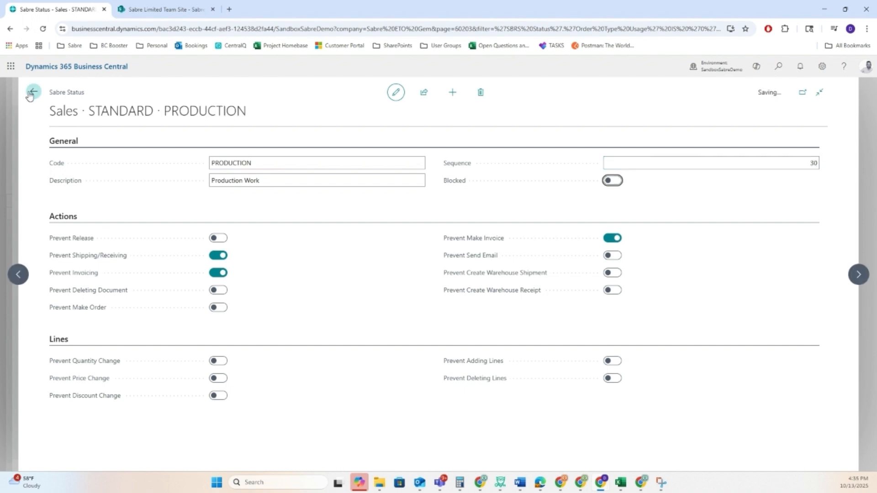
{"action": "left_click", "coordinate": [29, 95]}
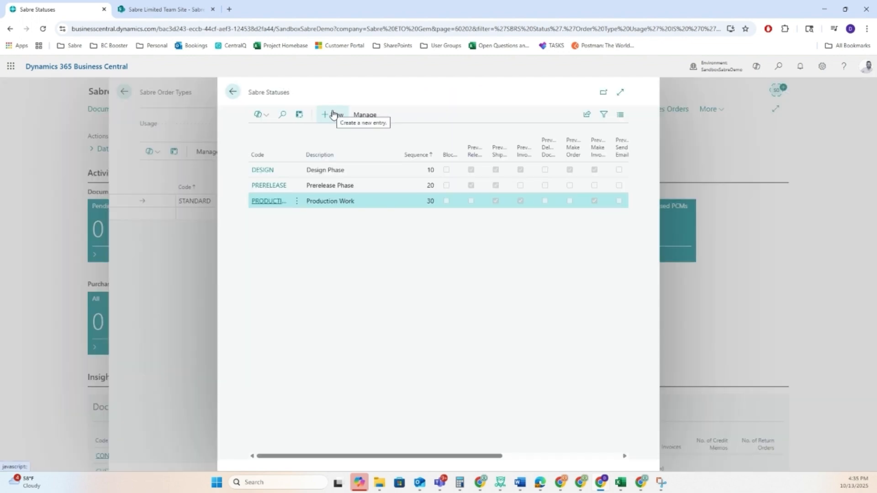
Step: Create a new status with code COMPLETE and description "Order is Complete"
{"action": "left_click", "coordinate": [333, 114]}
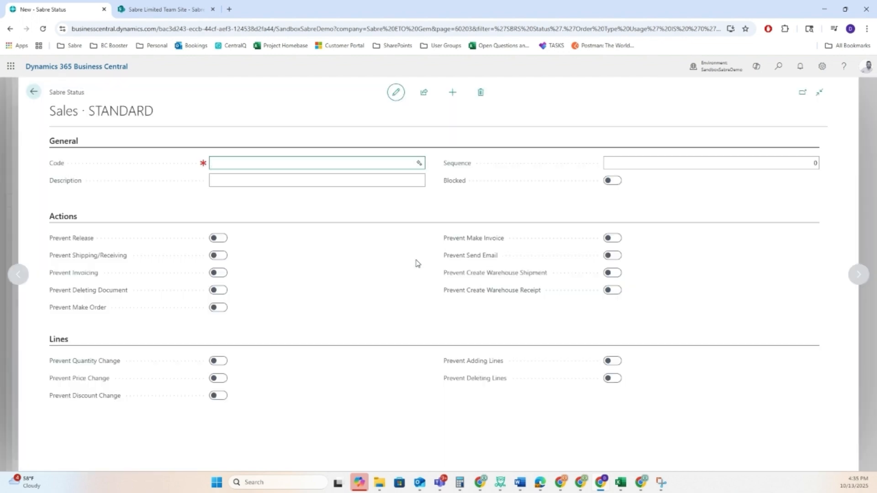
{"action": "type", "text": "Complete"}
{"action": "key", "text": "Tab"}
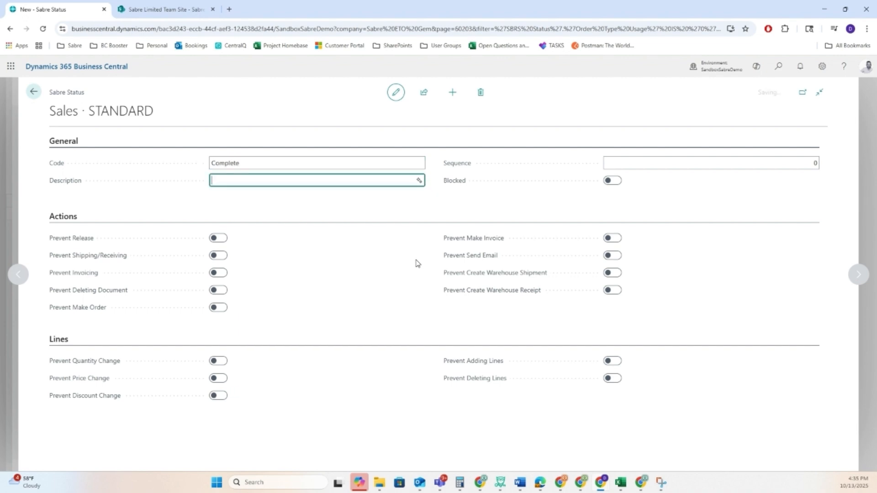
{"action": "type", "text": "Order "}
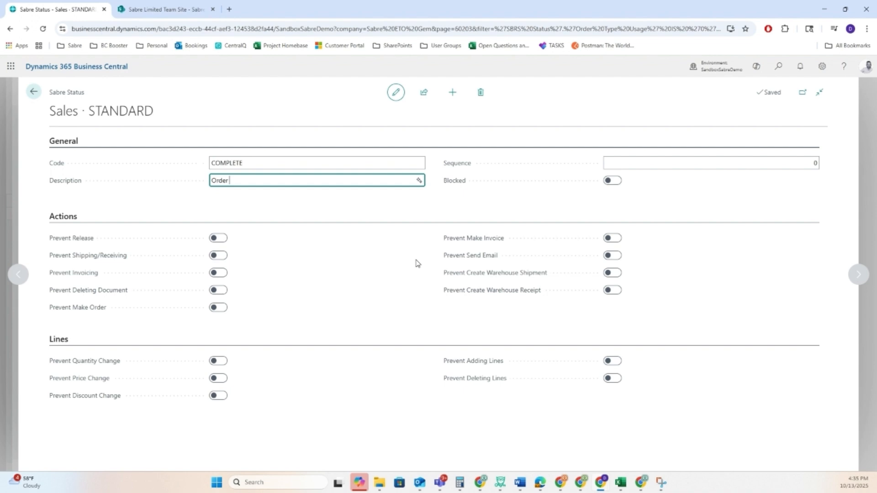
{"action": "type", "text": "is Complete"}
{"action": "key", "text": "Tab"}
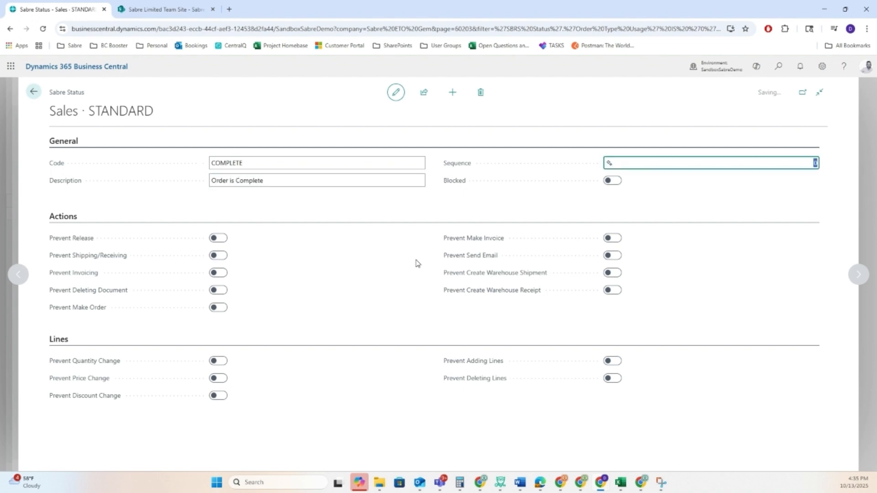
Step: Set the COMPLETE status's sequence to 40 and close the status and order type pages
{"action": "type", "text": "40"}
{"action": "key", "text": "Tab"}
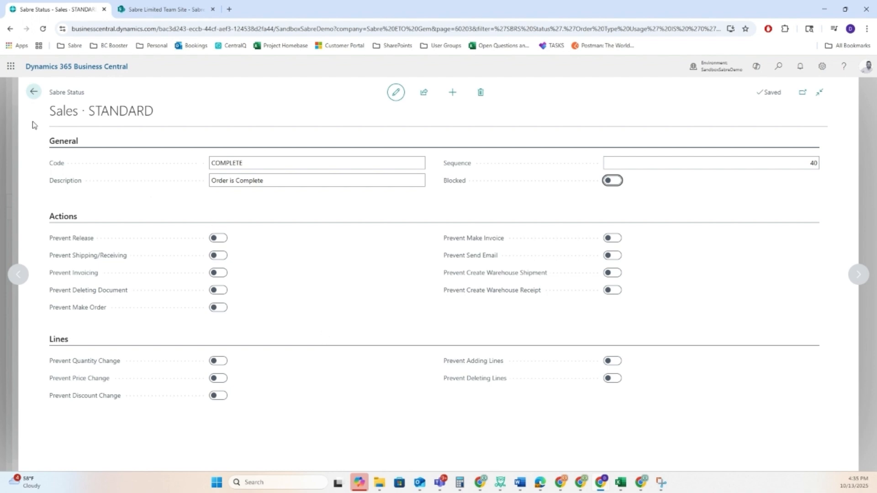
{"action": "left_click", "coordinate": [33, 92]}
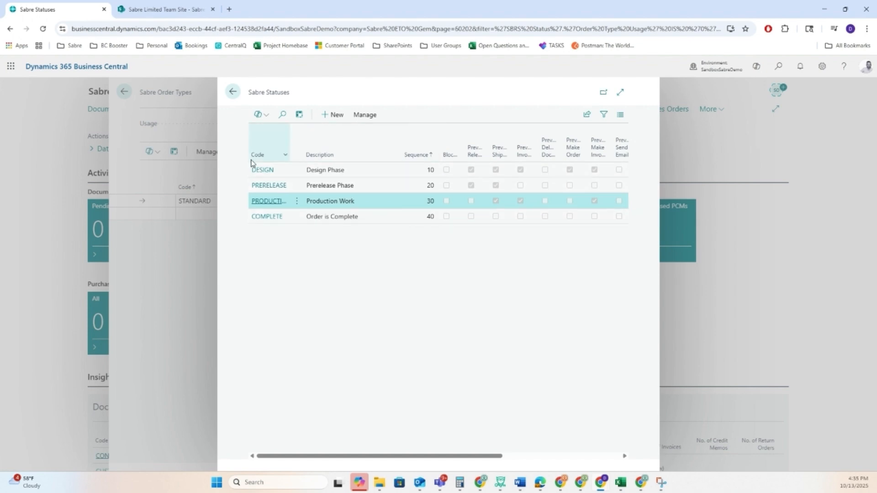
{"action": "key", "text": "Escape"}
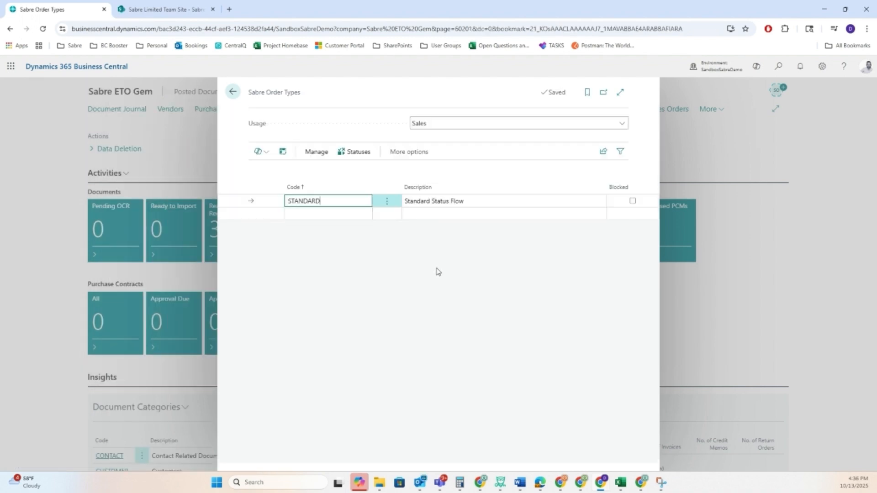
{"action": "left_click", "coordinate": [234, 94]}
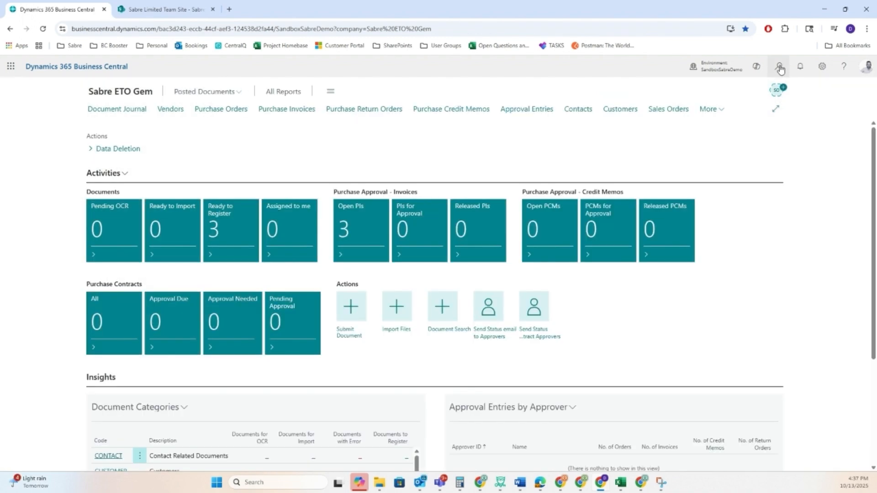
Step: Search for "sabre stat" and open the Sabre Statuses Setup page
{"action": "left_click", "coordinate": [778, 67]}
{"action": "type", "text": "sabre "}
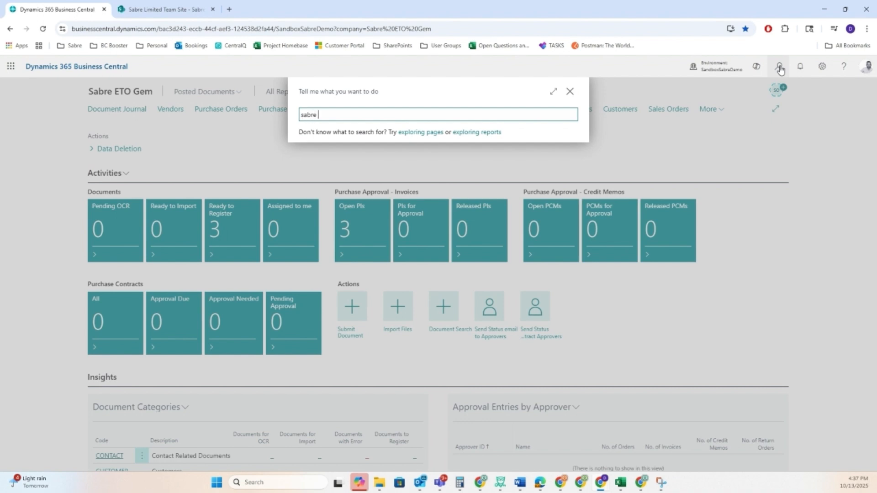
{"action": "type", "text": "stat"}
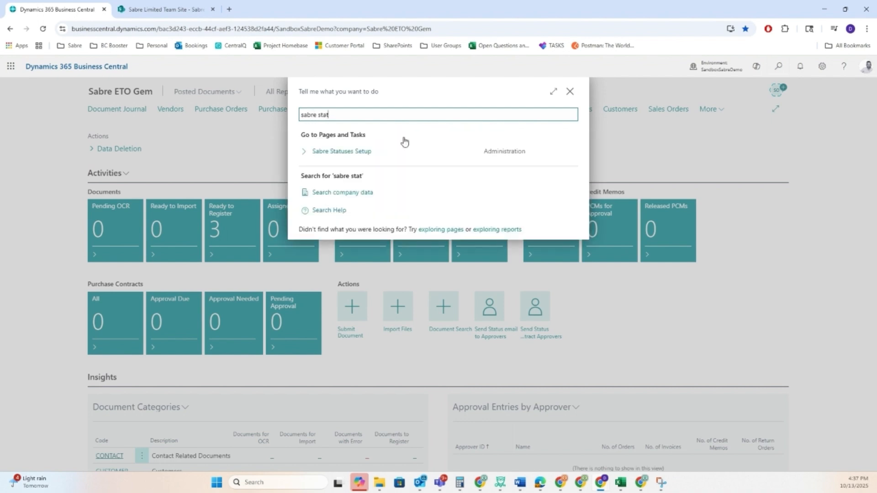
{"action": "left_click", "coordinate": [371, 152]}
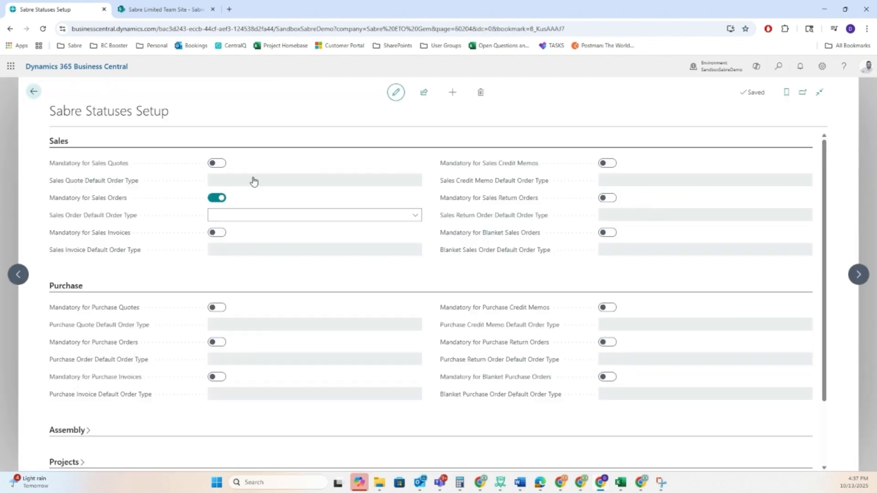
Step: Set the Sales Order Default Order Type to STANDARD and close the setup page
{"action": "left_click", "coordinate": [415, 215]}
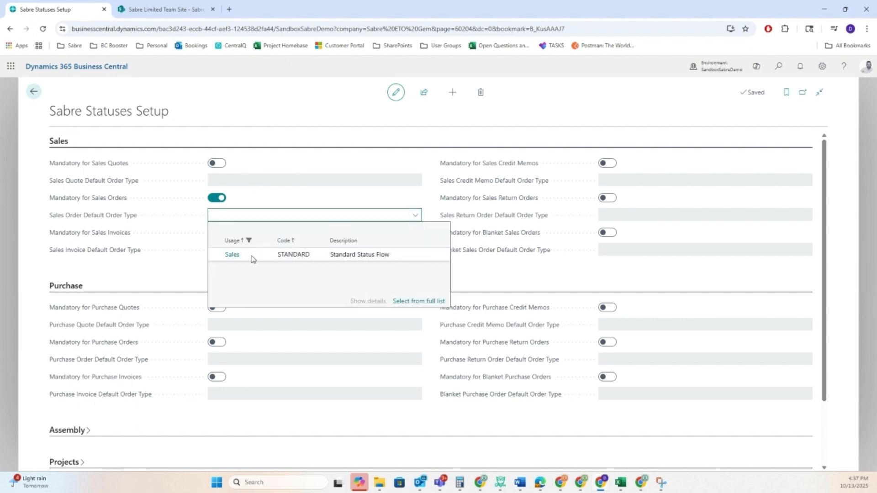
{"action": "left_click", "coordinate": [251, 256]}
{"action": "left_click", "coordinate": [251, 214]}
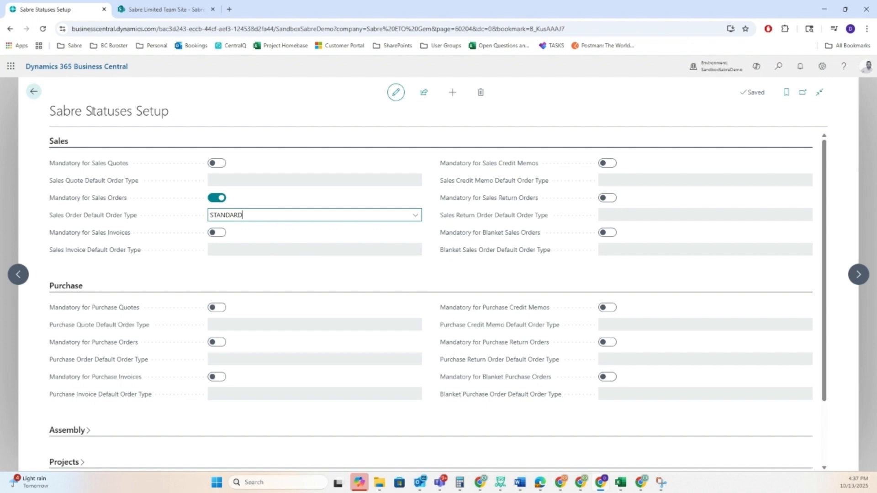
{"action": "left_click", "coordinate": [33, 92]}
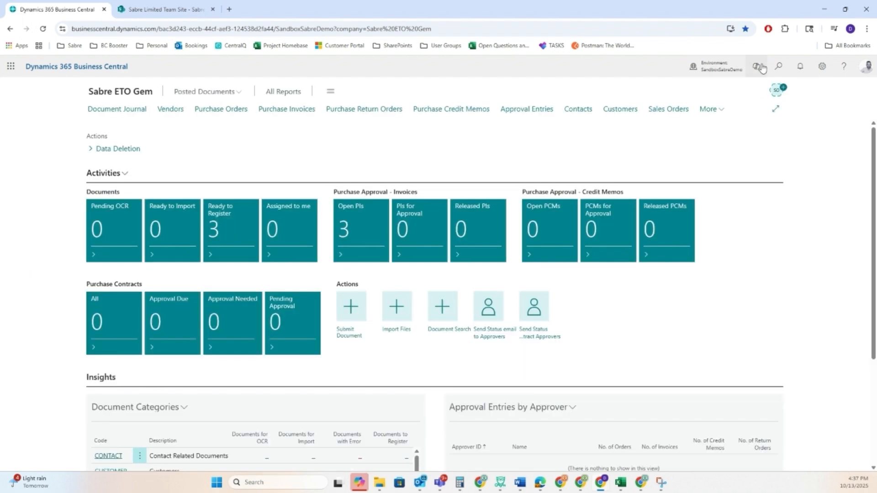
Step: Search for "sales order" and open the Sales Orders list
{"action": "left_click", "coordinate": [778, 66]}
{"action": "left_click", "coordinate": [420, 115]}
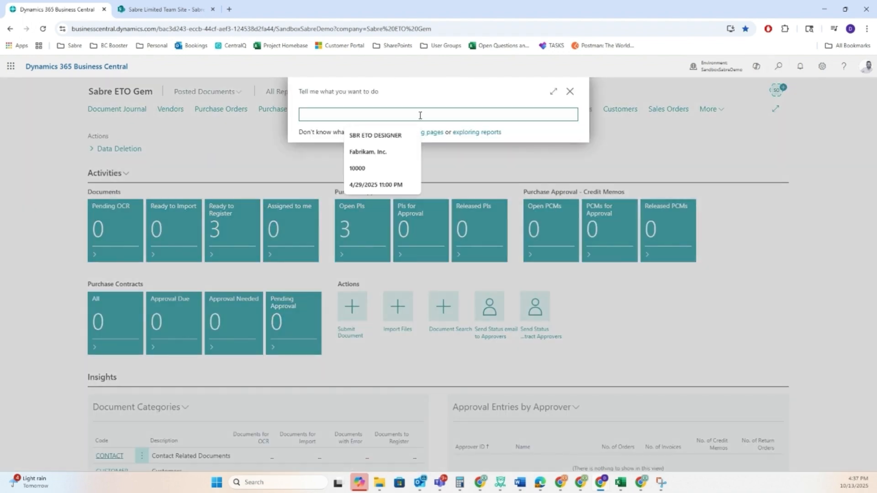
{"action": "type", "text": "sales order"}
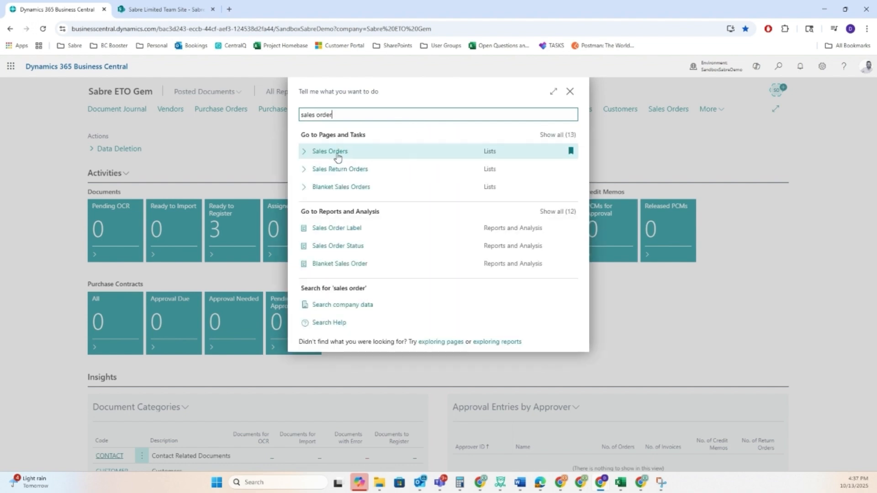
{"action": "left_click", "coordinate": [337, 155]}
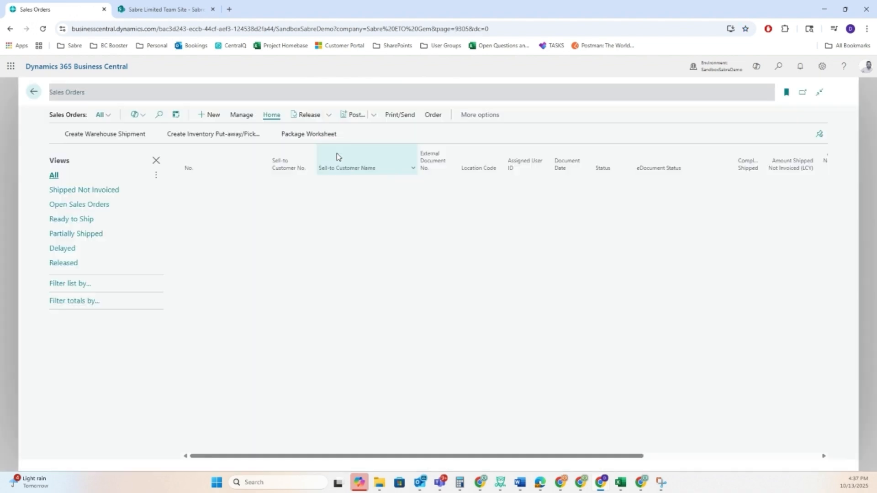
Step: Create a new sales order for the customer Trey Research
{"action": "left_click", "coordinate": [210, 116]}
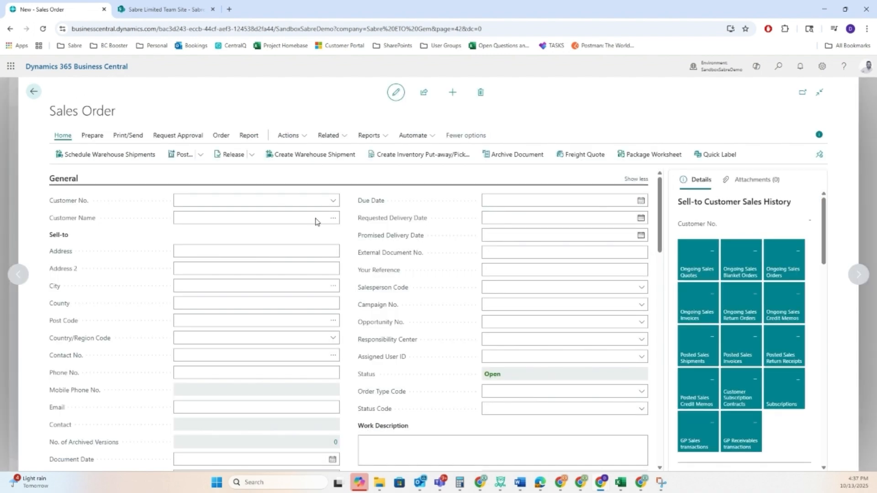
{"action": "left_click", "coordinate": [334, 201]}
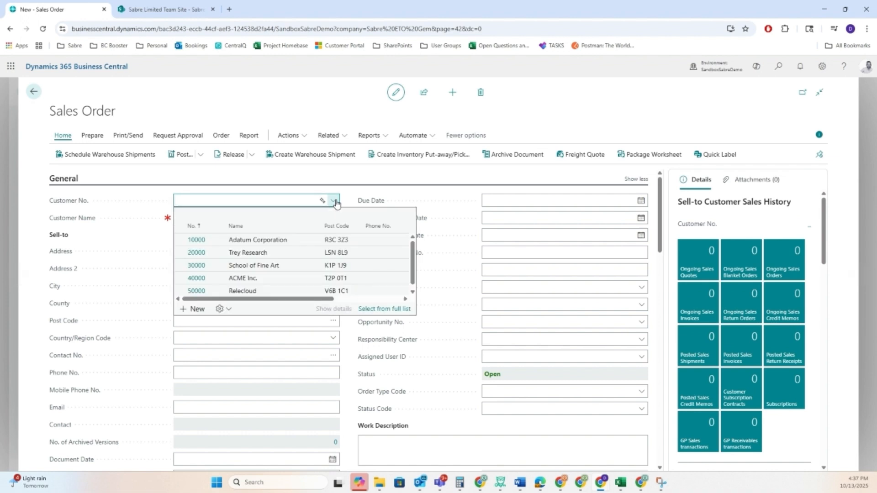
{"action": "left_click", "coordinate": [197, 257]}
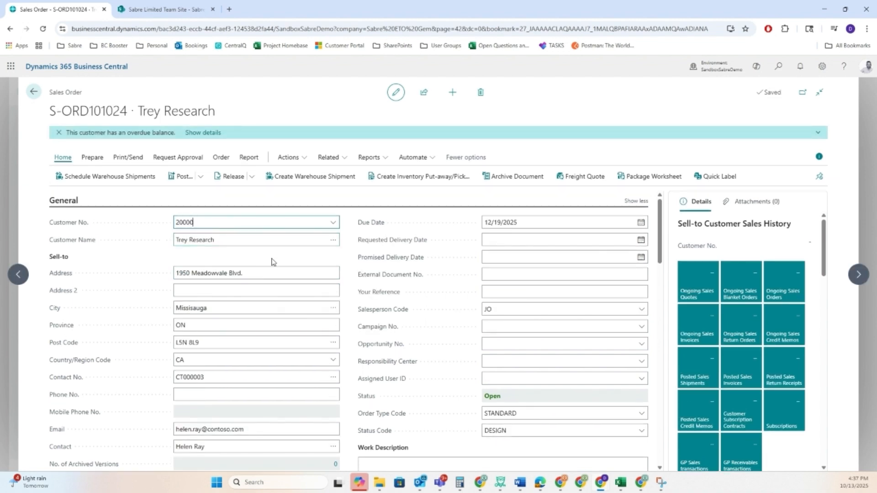
Step: Examine the values offered for the sales order's status code and order type code, keeping the current selections
{"action": "scroll", "coordinate": [272, 260], "scroll_direction": "down", "scroll_amount": 2}
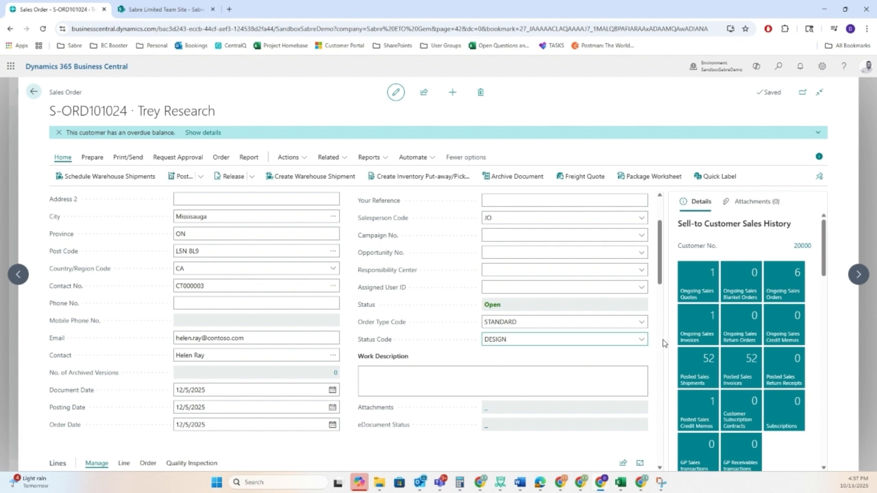
{"action": "left_click", "coordinate": [643, 343]}
{"action": "left_click", "coordinate": [642, 344]}
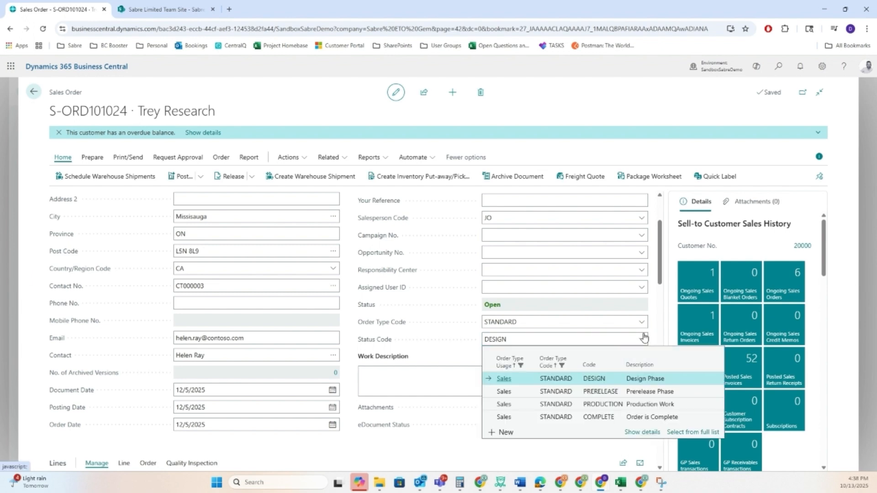
{"action": "left_click", "coordinate": [642, 325]}
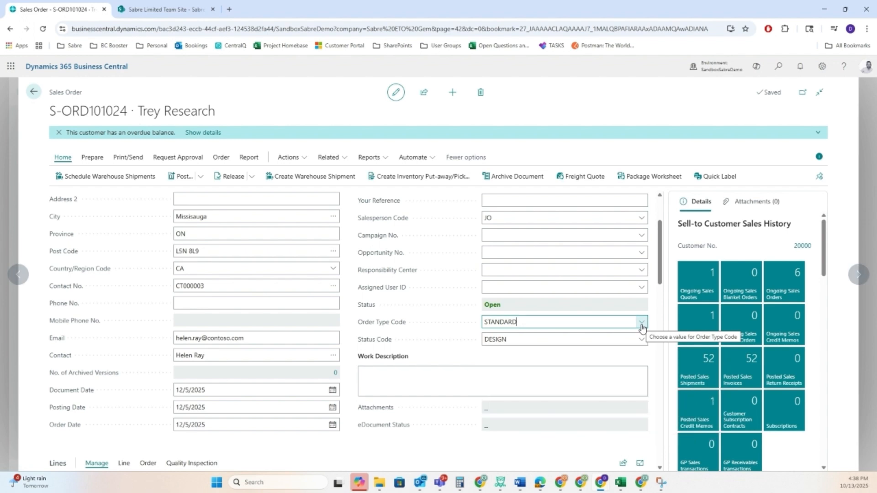
{"action": "left_click", "coordinate": [643, 324]}
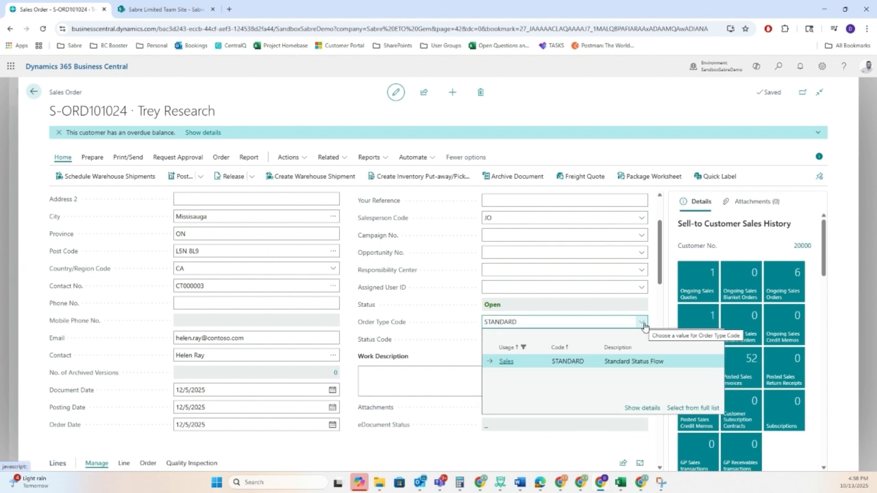
{"action": "left_click", "coordinate": [428, 336]}
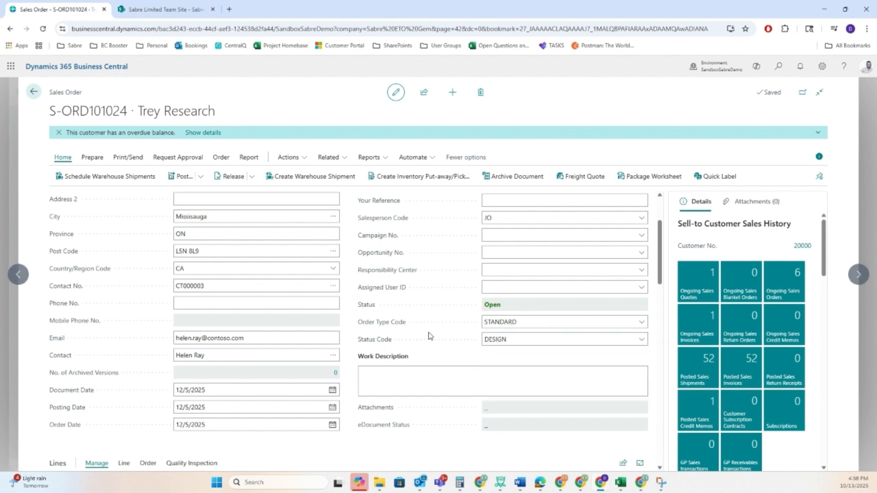
Step: Add item 10058491 (Sleeve) to the first sales order line with a quantity of 5
{"action": "scroll", "coordinate": [421, 338], "scroll_direction": "down", "scroll_amount": 3}
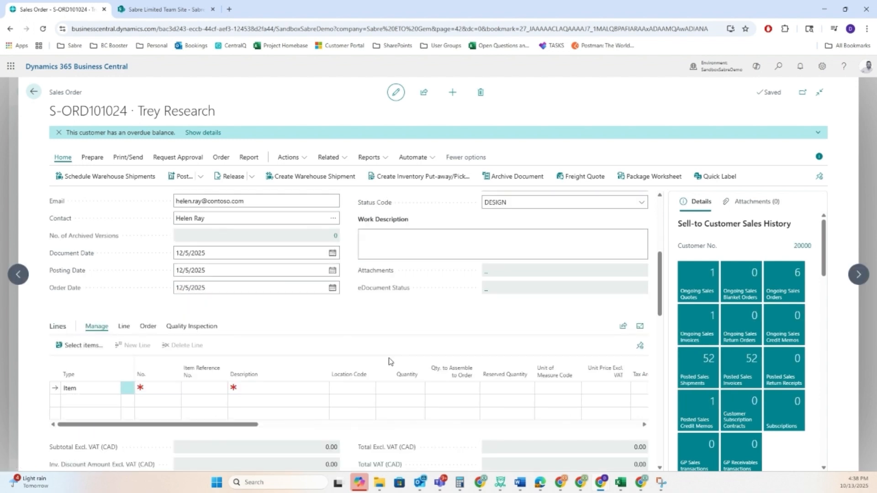
{"action": "left_click", "coordinate": [164, 388]}
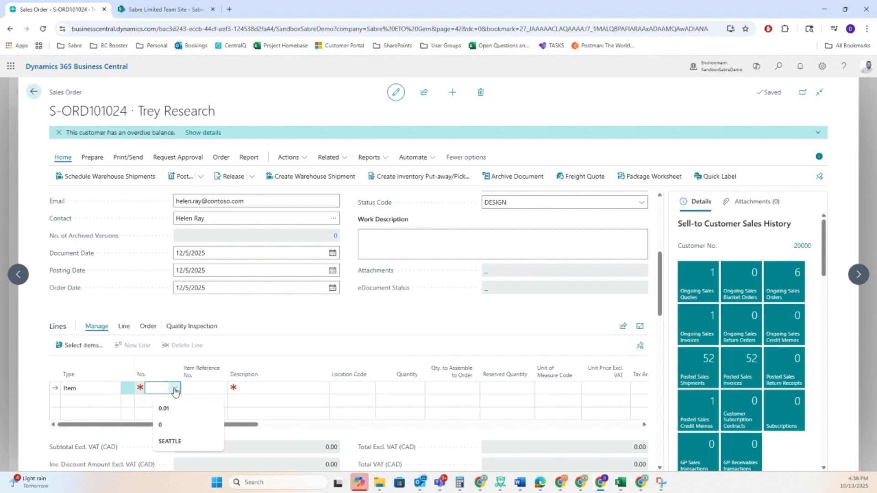
{"action": "left_click", "coordinate": [174, 390]}
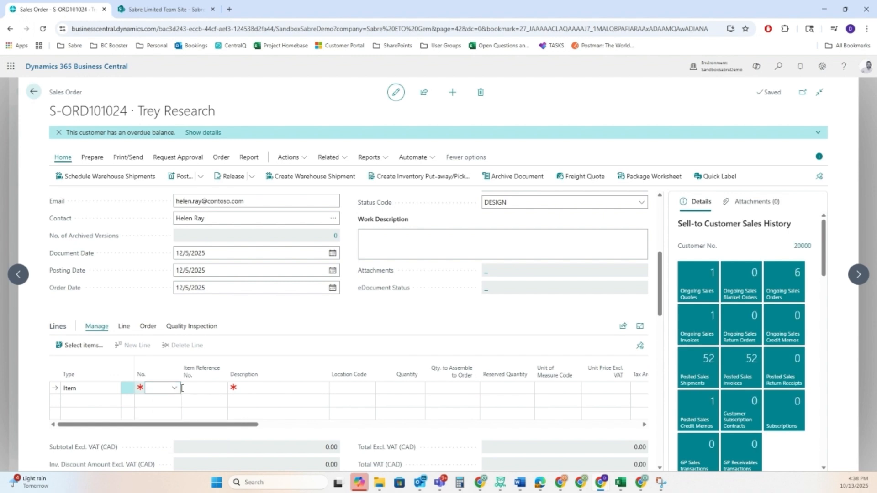
{"action": "left_click", "coordinate": [175, 392]}
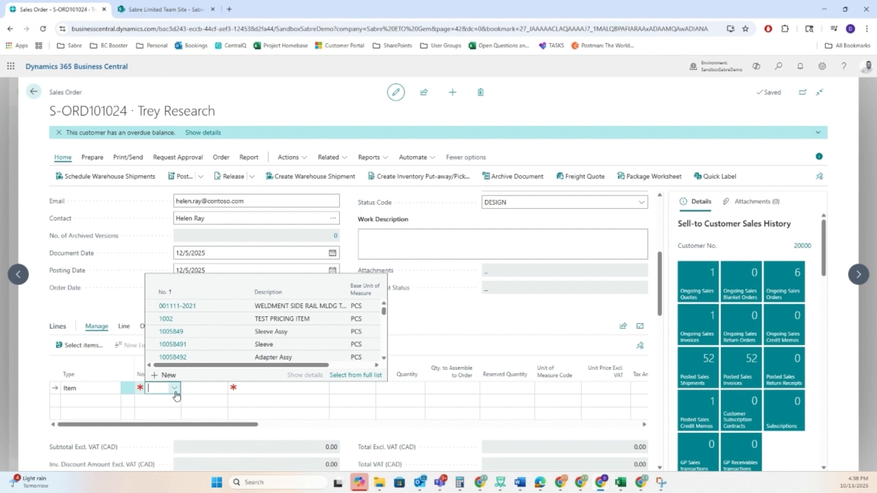
{"action": "left_click", "coordinate": [187, 346]}
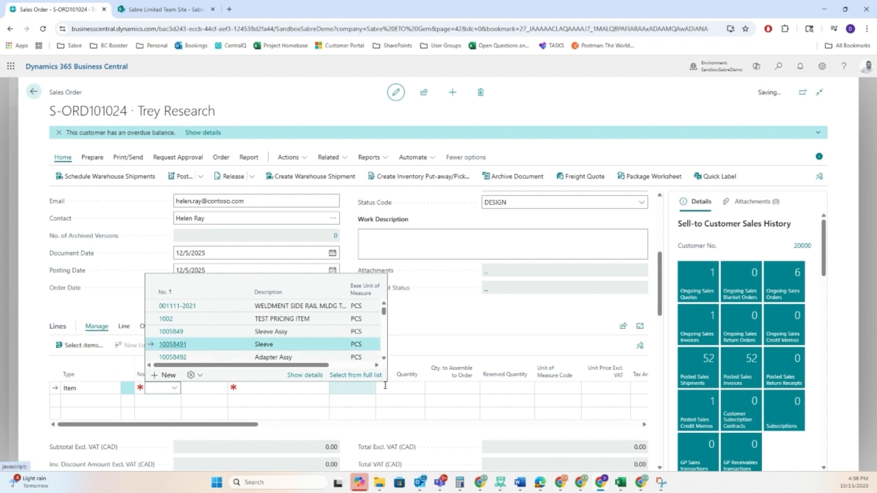
{"action": "left_click", "coordinate": [409, 388]}
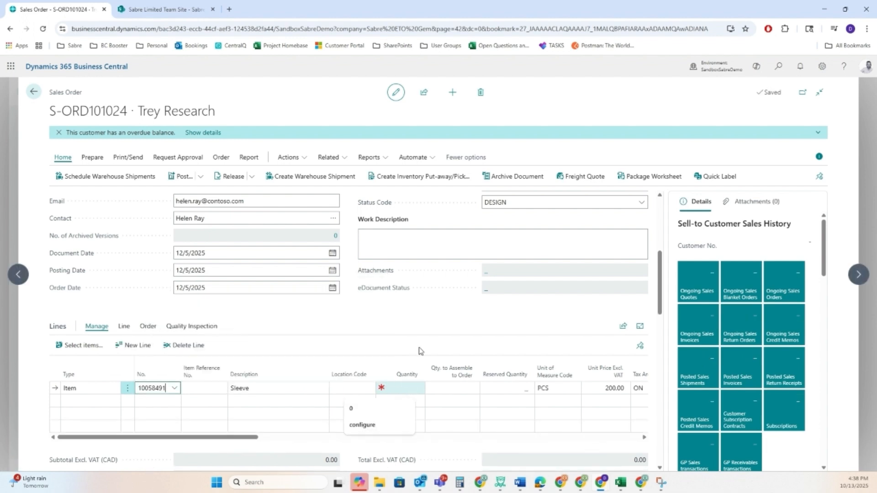
{"action": "type", "text": "5"}
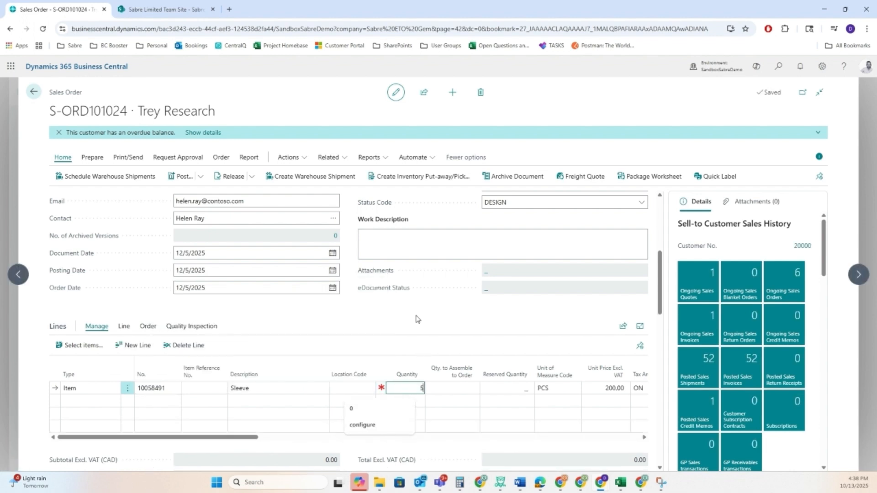
{"action": "key", "text": "Tab"}
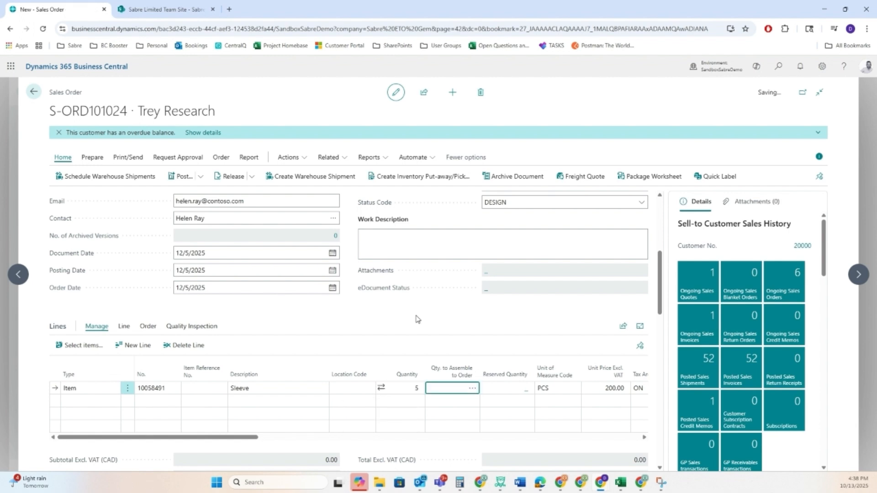
Step: Try to release the Trey Research sales order while its status code is DESIGN
{"action": "scroll", "coordinate": [417, 318], "scroll_direction": "down", "scroll_amount": 1}
{"action": "scroll", "coordinate": [417, 319], "scroll_direction": "up", "scroll_amount": 5}
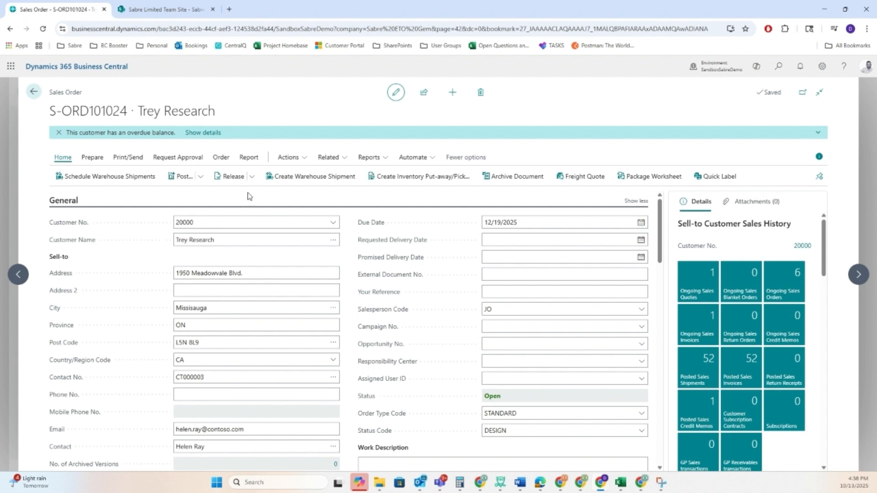
{"action": "left_click", "coordinate": [225, 180]}
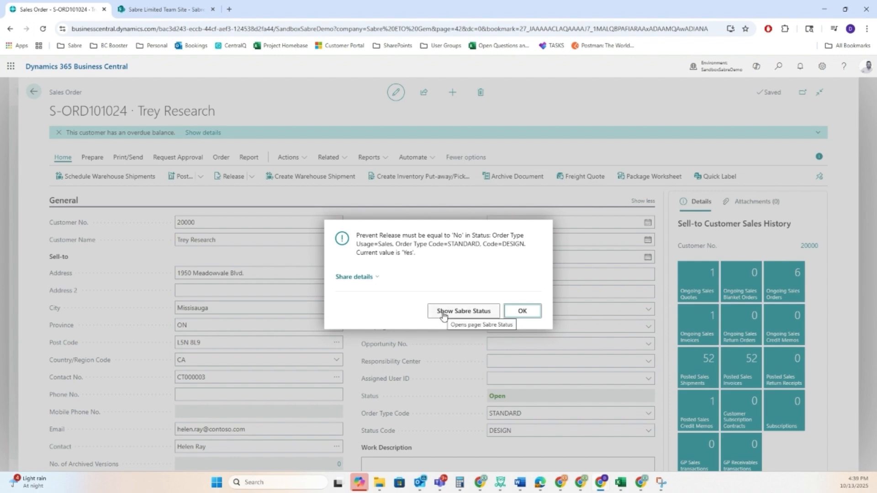
Step: Review the restriction settings of the DESIGN status from the release error, and return to the sales order
{"action": "left_click", "coordinate": [459, 314]}
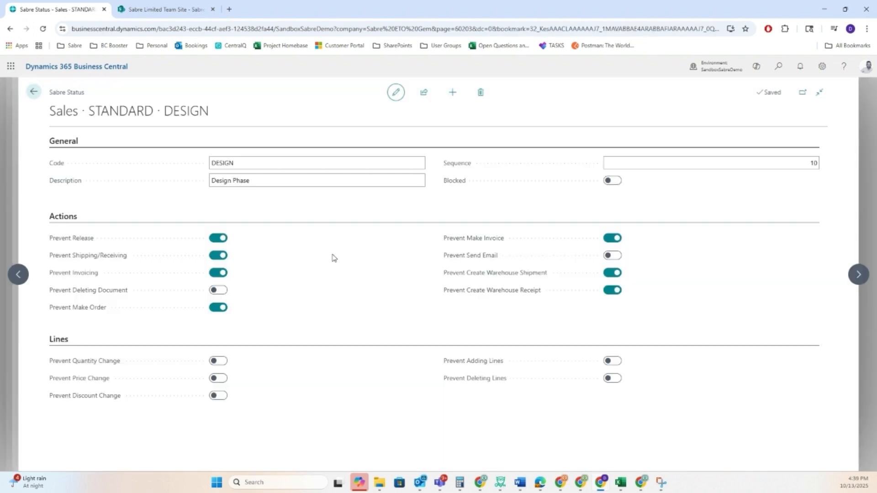
{"action": "left_click", "coordinate": [36, 97]}
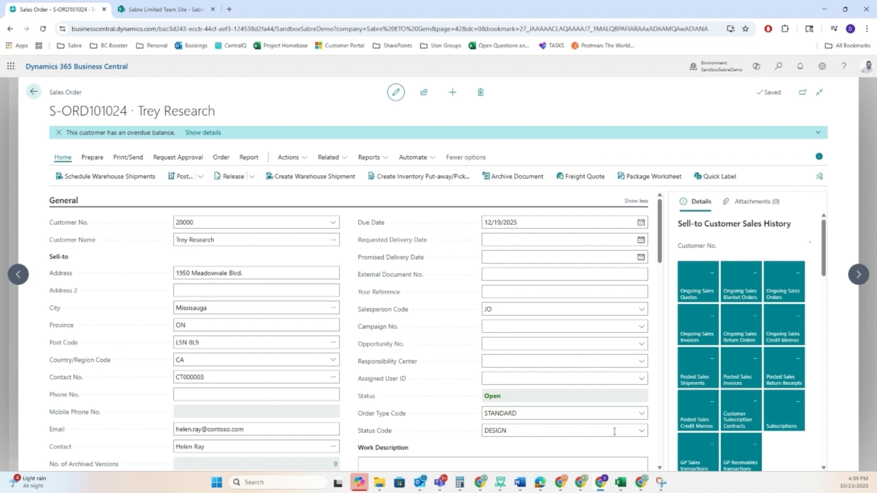
Step: Change the sales order's status code to PRERELEASE and try to release the order
{"action": "left_click", "coordinate": [616, 431]}
{"action": "left_click", "coordinate": [641, 431]}
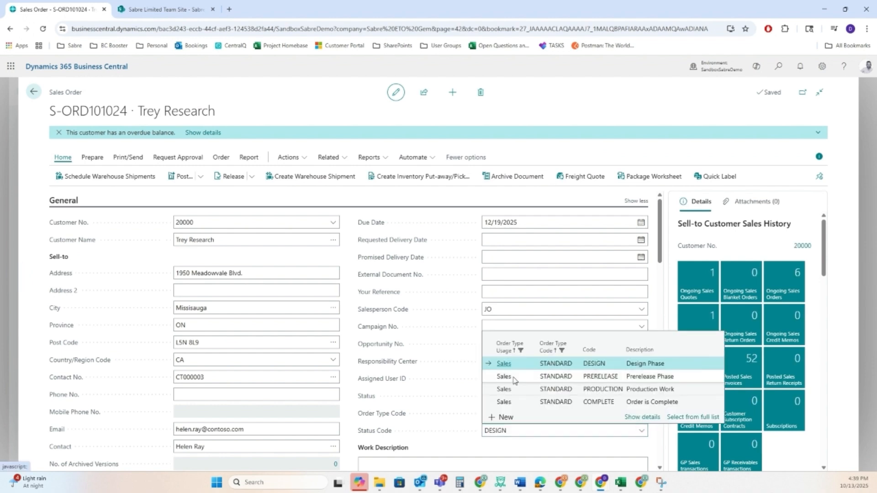
{"action": "left_click", "coordinate": [513, 378]}
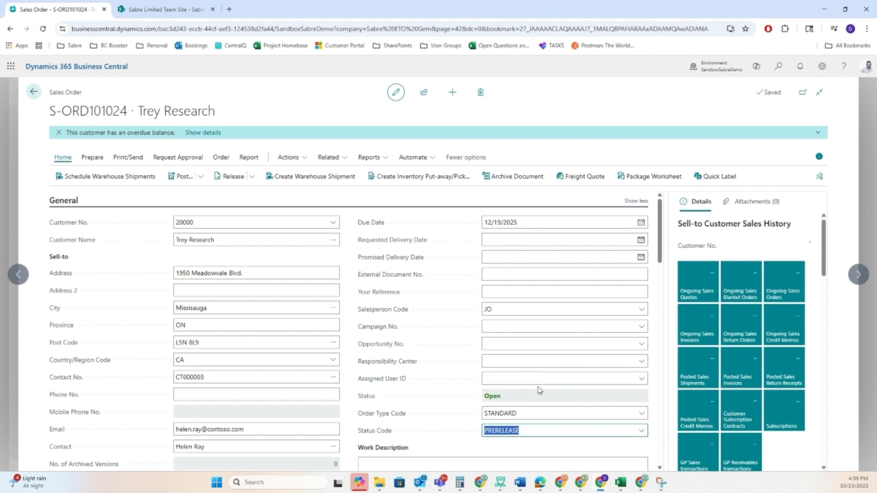
{"action": "left_click", "coordinate": [228, 178]}
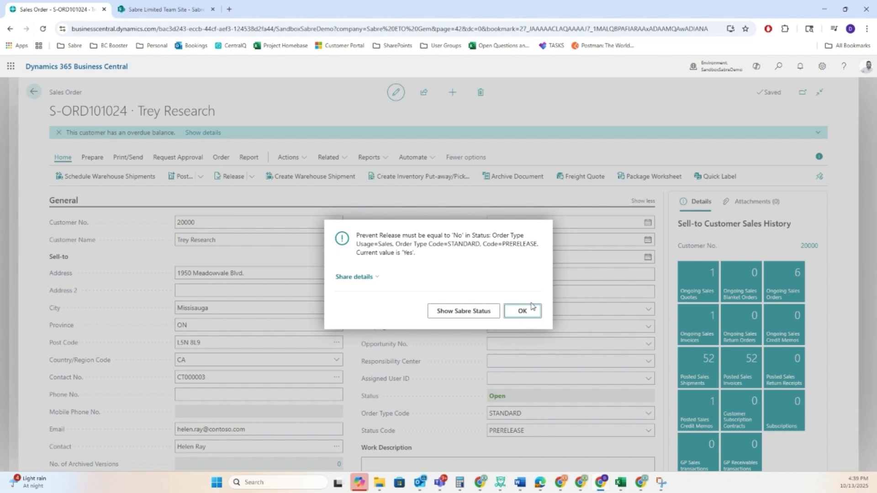
{"action": "left_click", "coordinate": [530, 312]}
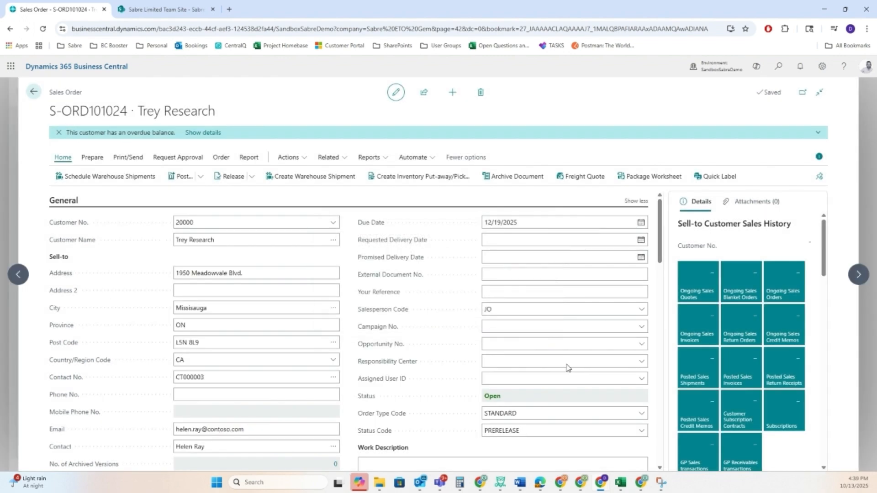
Step: Advance the sales order's status code to PRODUCTION and release the order
{"action": "left_click", "coordinate": [642, 431]}
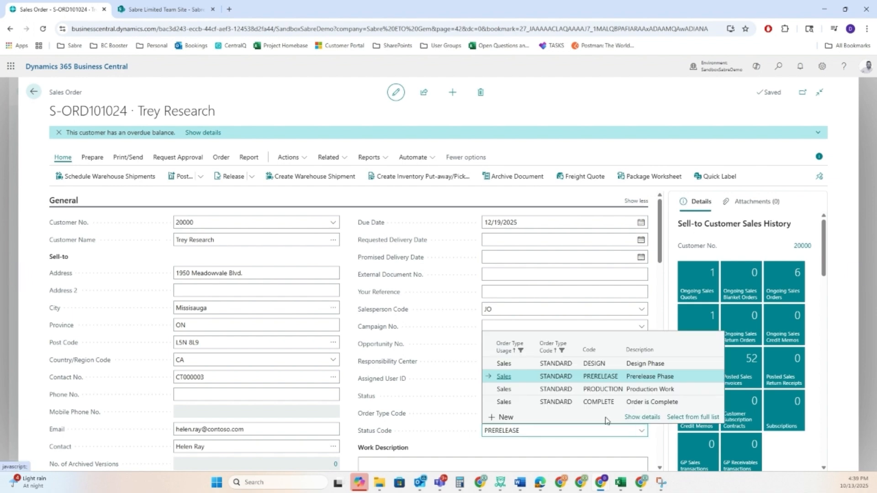
{"action": "left_click", "coordinate": [528, 389]}
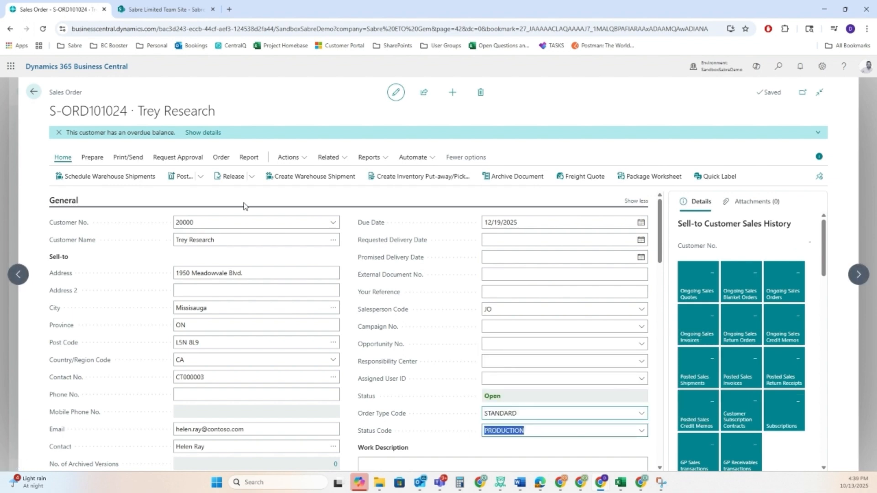
{"action": "left_click", "coordinate": [230, 180]}
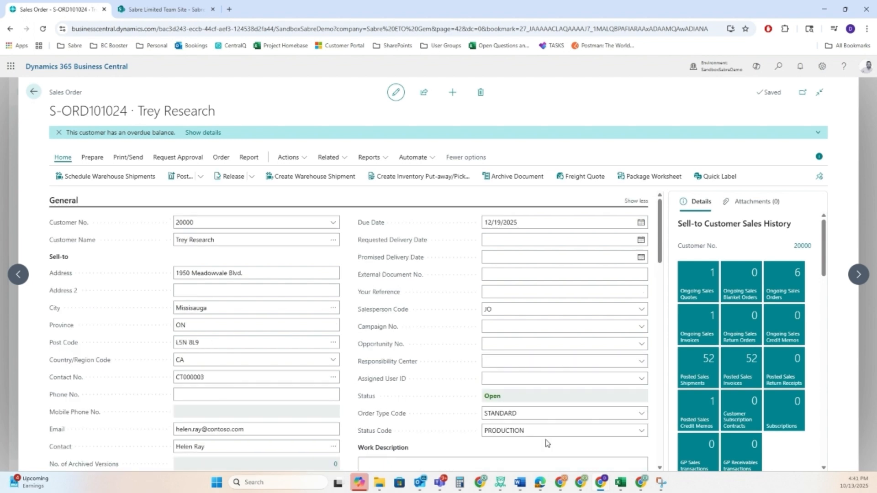
Step: Set the status code of the Trey Research sales order to COMPLETE
{"action": "left_click", "coordinate": [544, 429]}
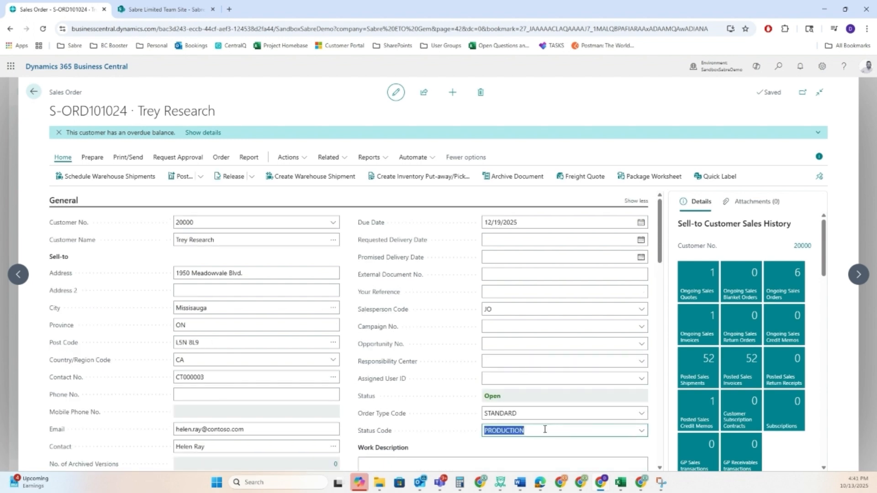
{"action": "left_click", "coordinate": [642, 431]}
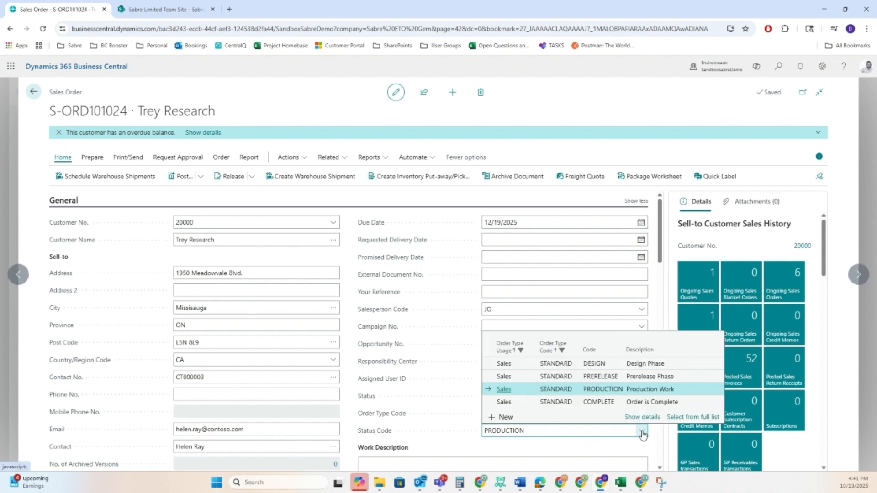
{"action": "left_click", "coordinate": [552, 404]}
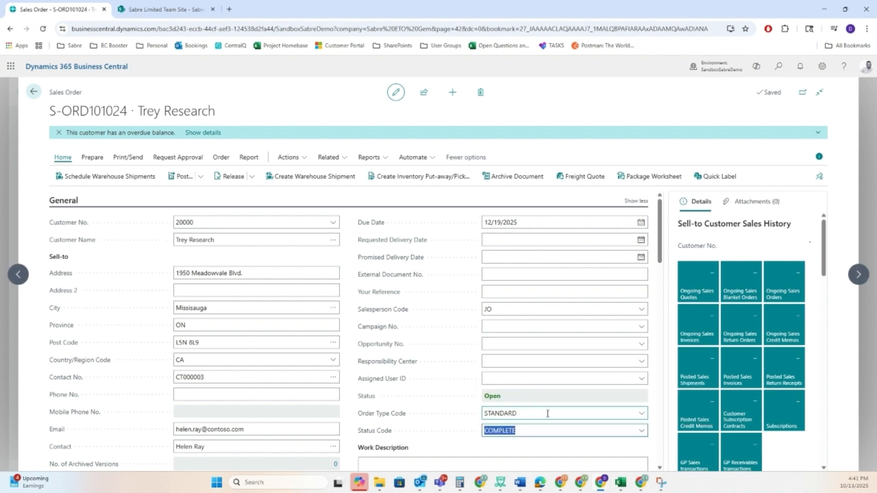
{"action": "left_click", "coordinate": [549, 429]}
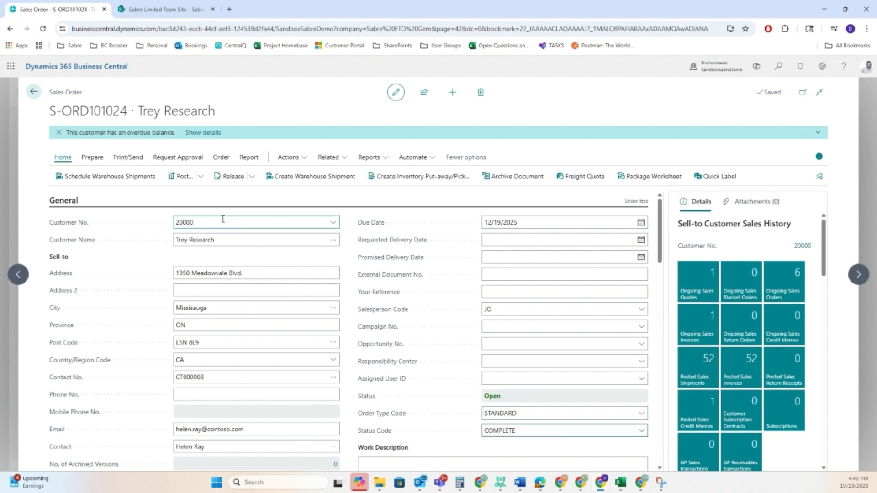
Step: Preview the posting entries of the COMPLETE sales order without posting it, and return to the order
{"action": "left_click", "coordinate": [201, 177]}
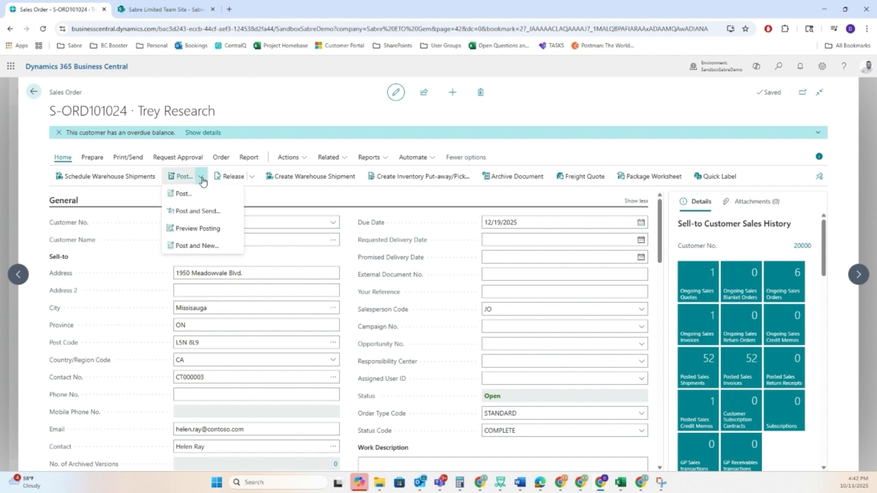
{"action": "left_click", "coordinate": [205, 229]}
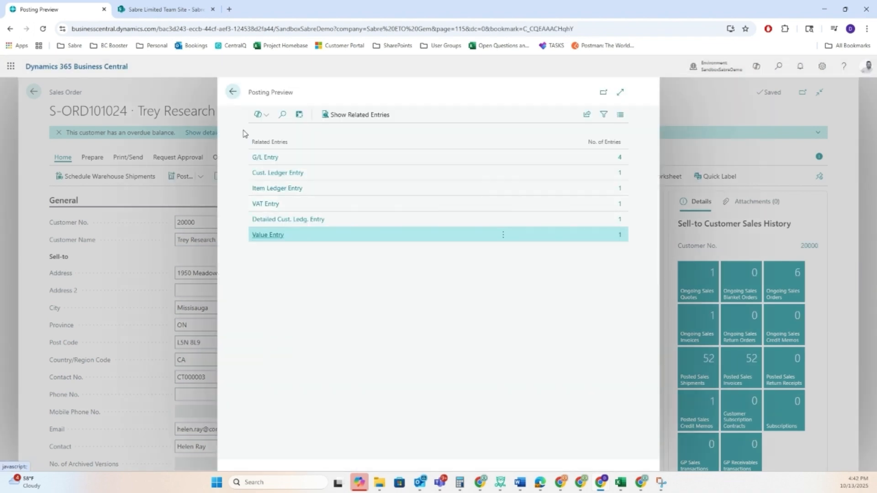
{"action": "left_click", "coordinate": [233, 95]}
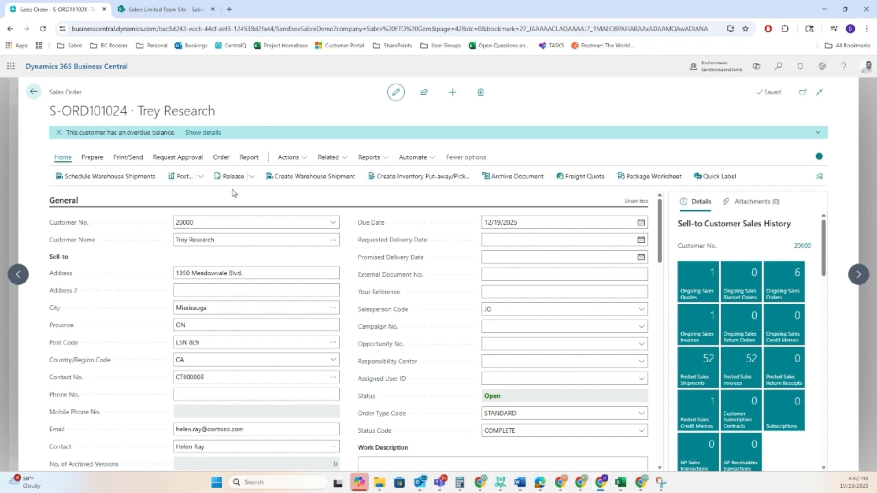
{"action": "scroll", "coordinate": [471, 428], "scroll_direction": "down", "scroll_amount": 1}
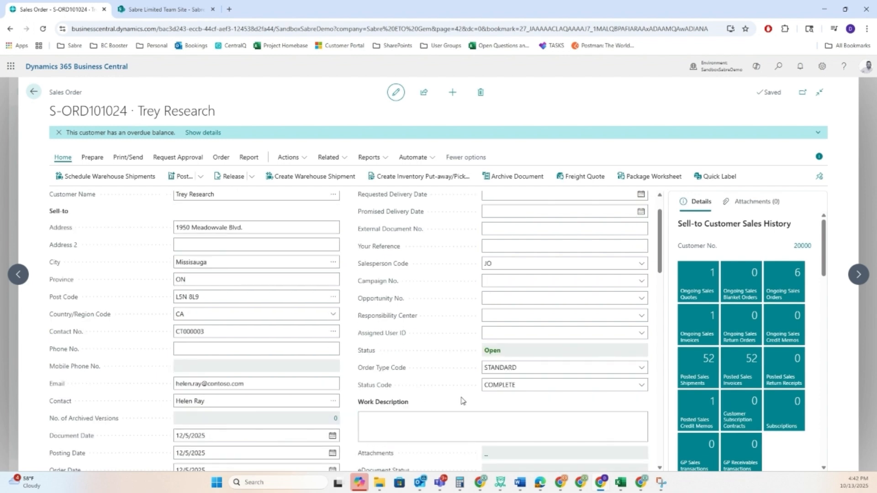